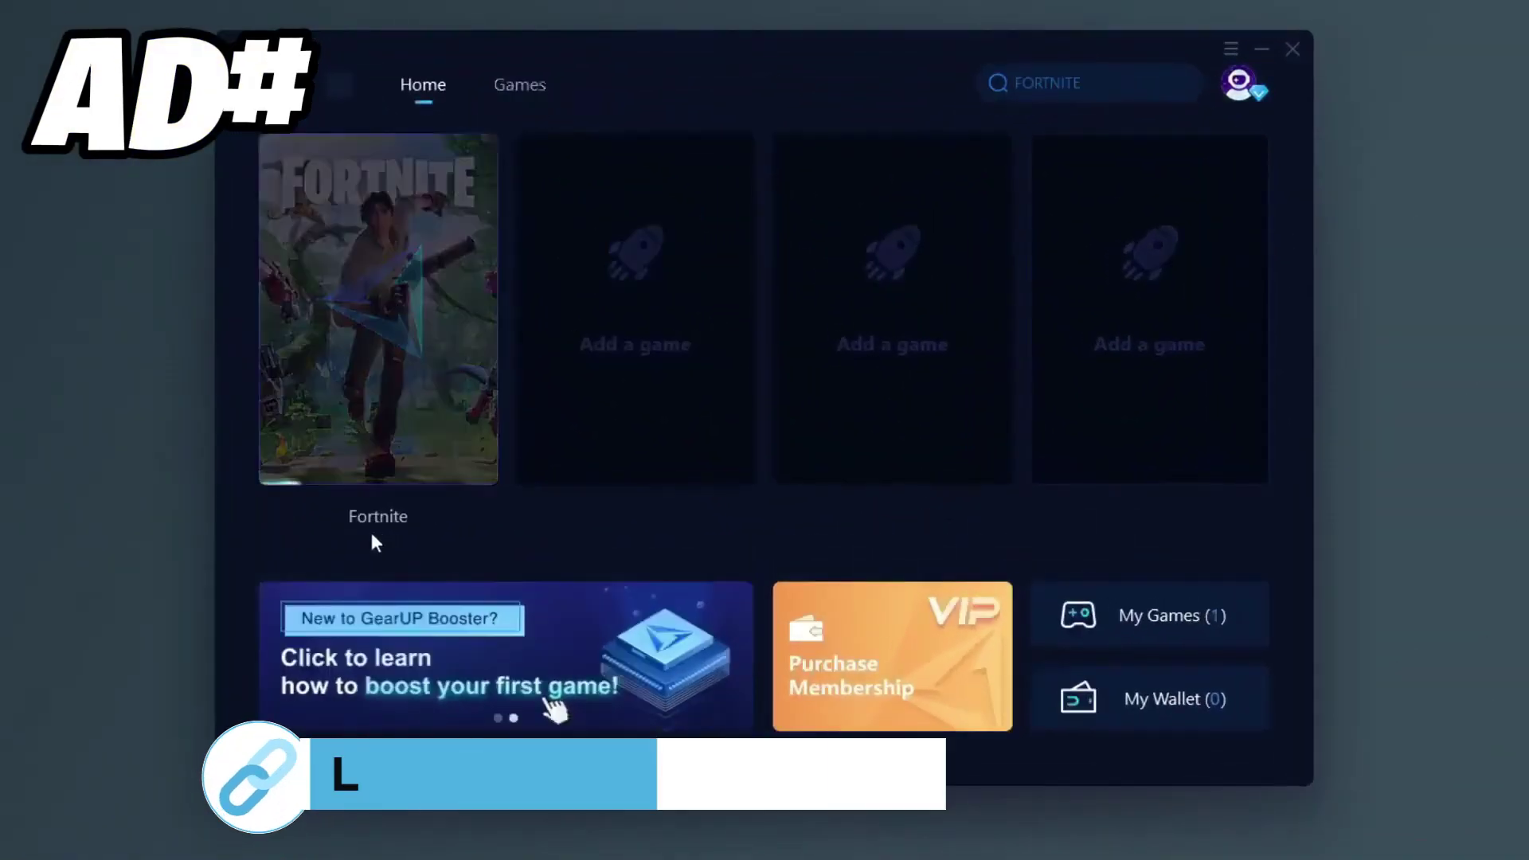
# - Start boosting Fortnite in GearUP Booster and open the full games library
pyautogui.click(372, 522)
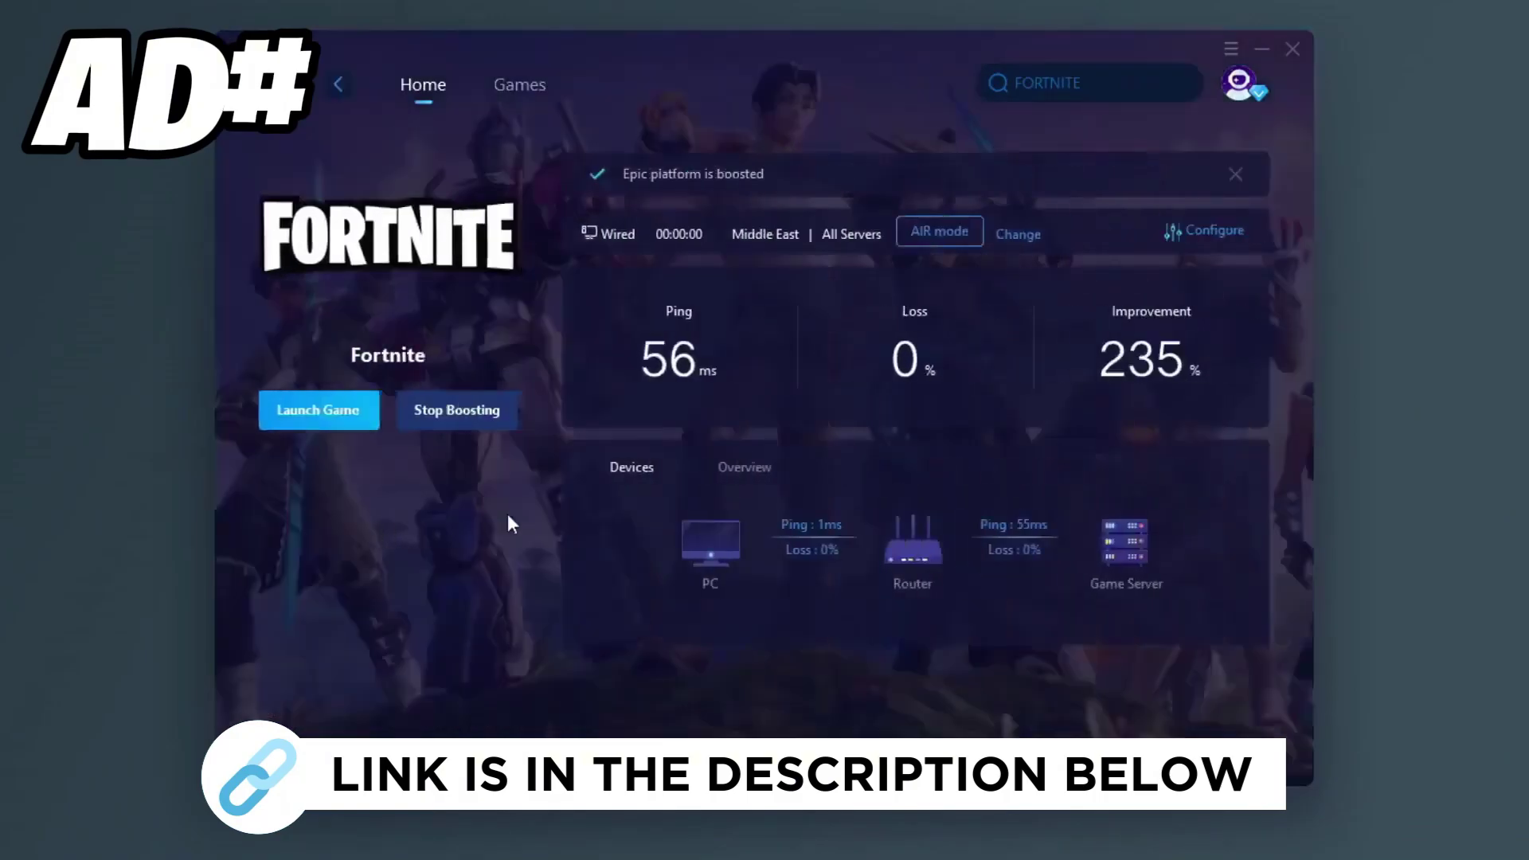
pyautogui.click(520, 85)
# - Scroll the game grid and highlight the GearUP Booster link in the video description
pyautogui.scroll(-3, 701, 320)
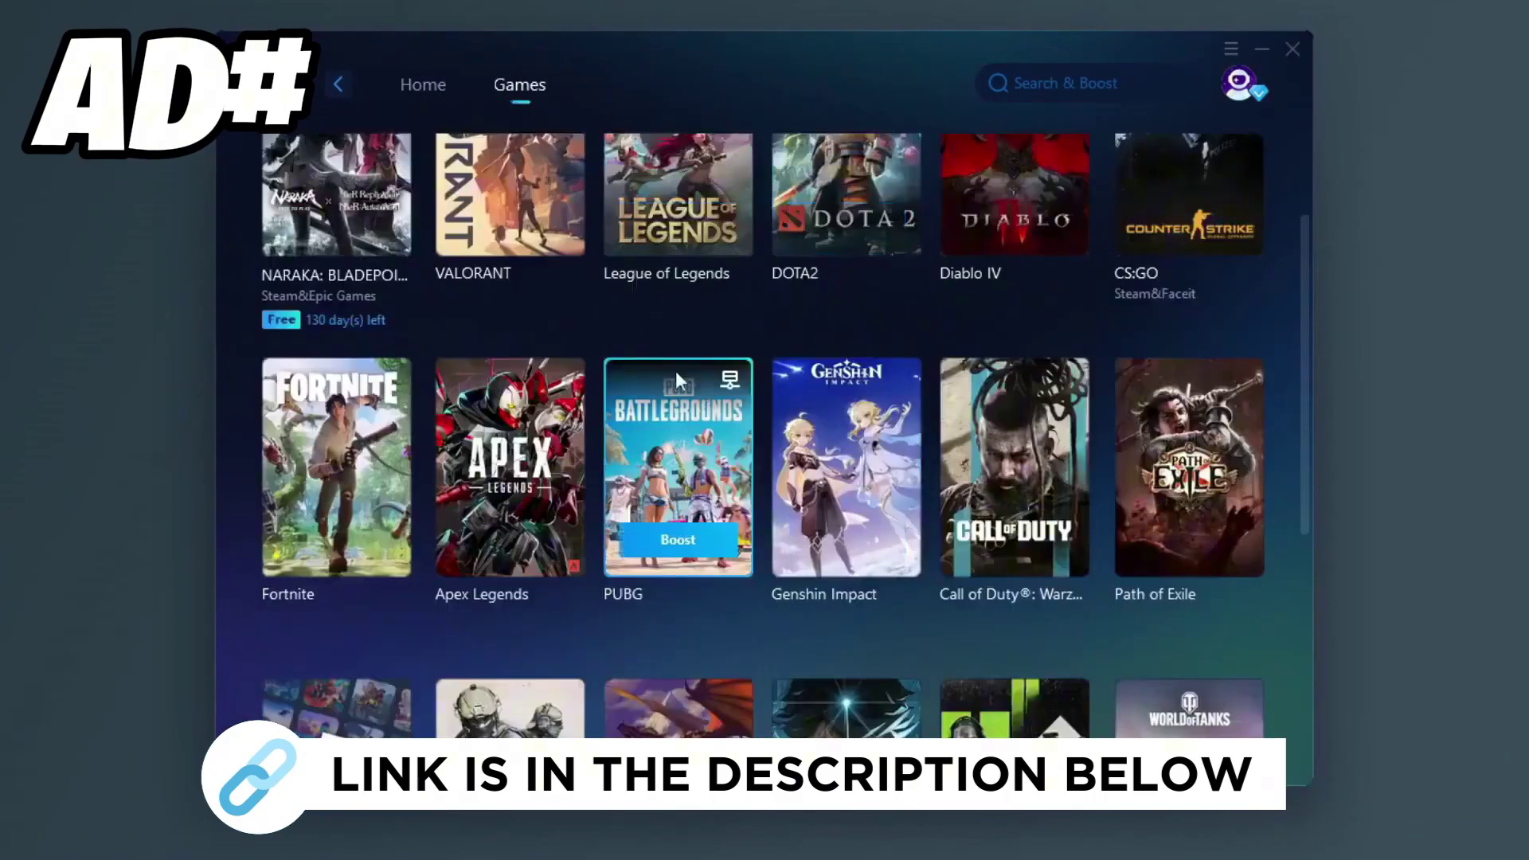
pyautogui.scroll(-3, 689, 346)
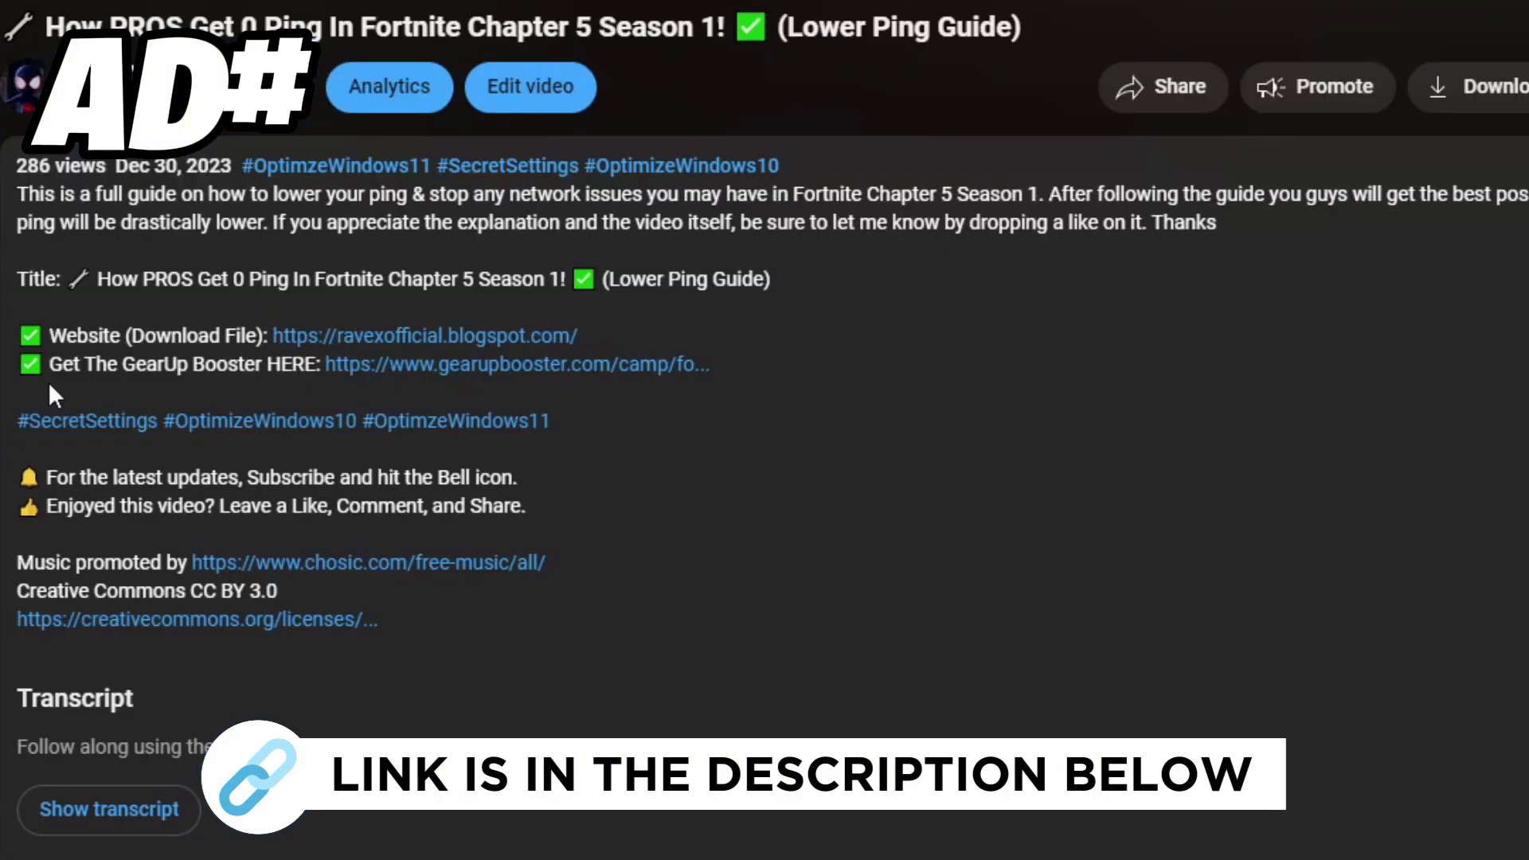
pyautogui.moveTo(49, 367); pyautogui.dragTo(556, 381)
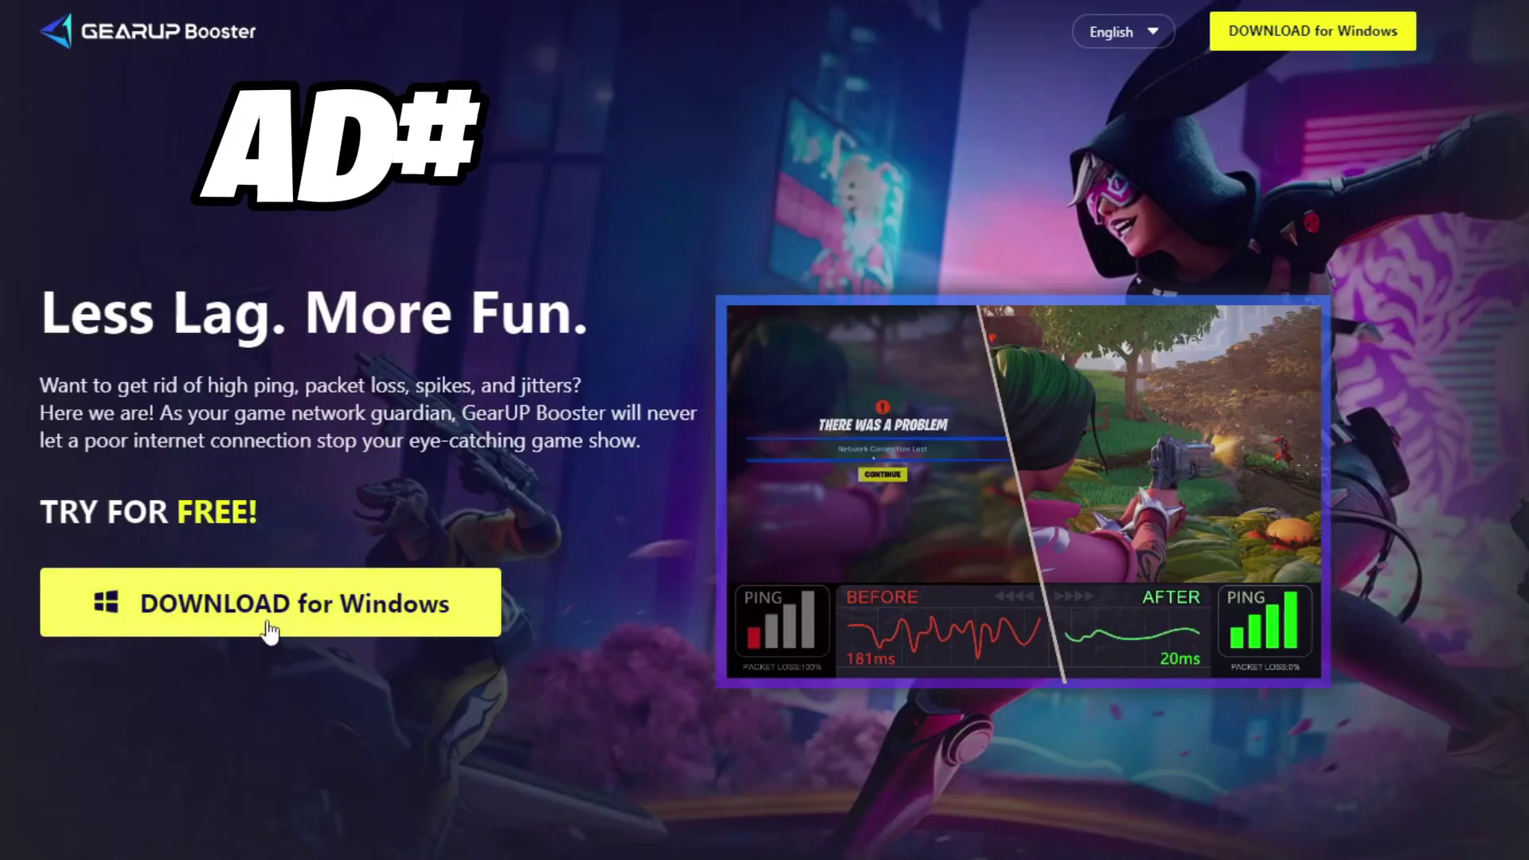
# - Confirm the channel subscription and unlock the Optimizer-16.2 download link
pyautogui.scroll(3, 514, 355)
pyautogui.scroll(-3, 553, 231)
pyautogui.scroll(-4, 590, 336)
pyautogui.scroll(-3, 555, 405)
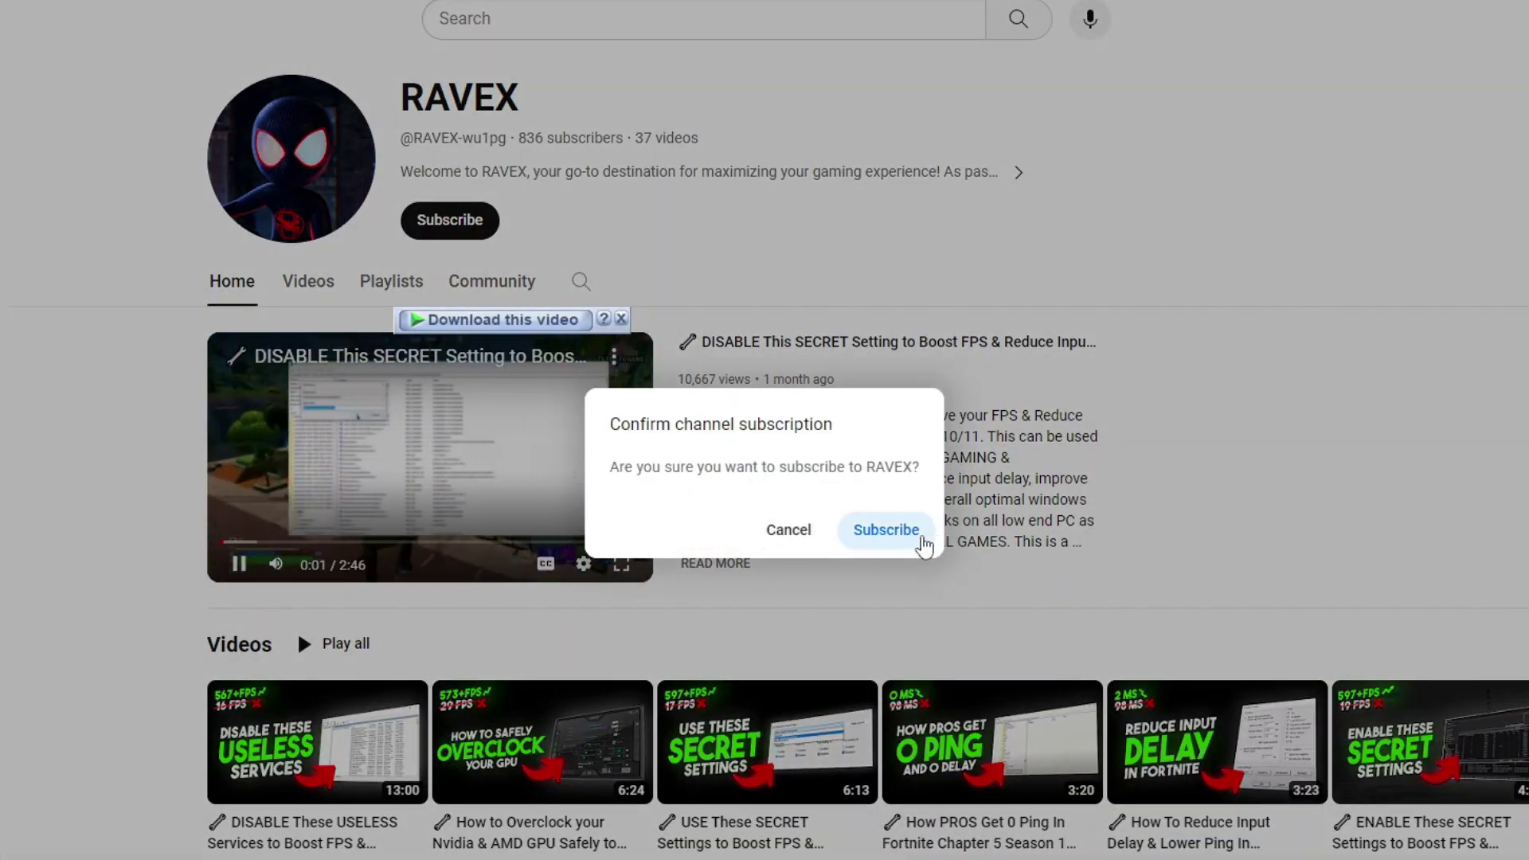
pyautogui.click(859, 528)
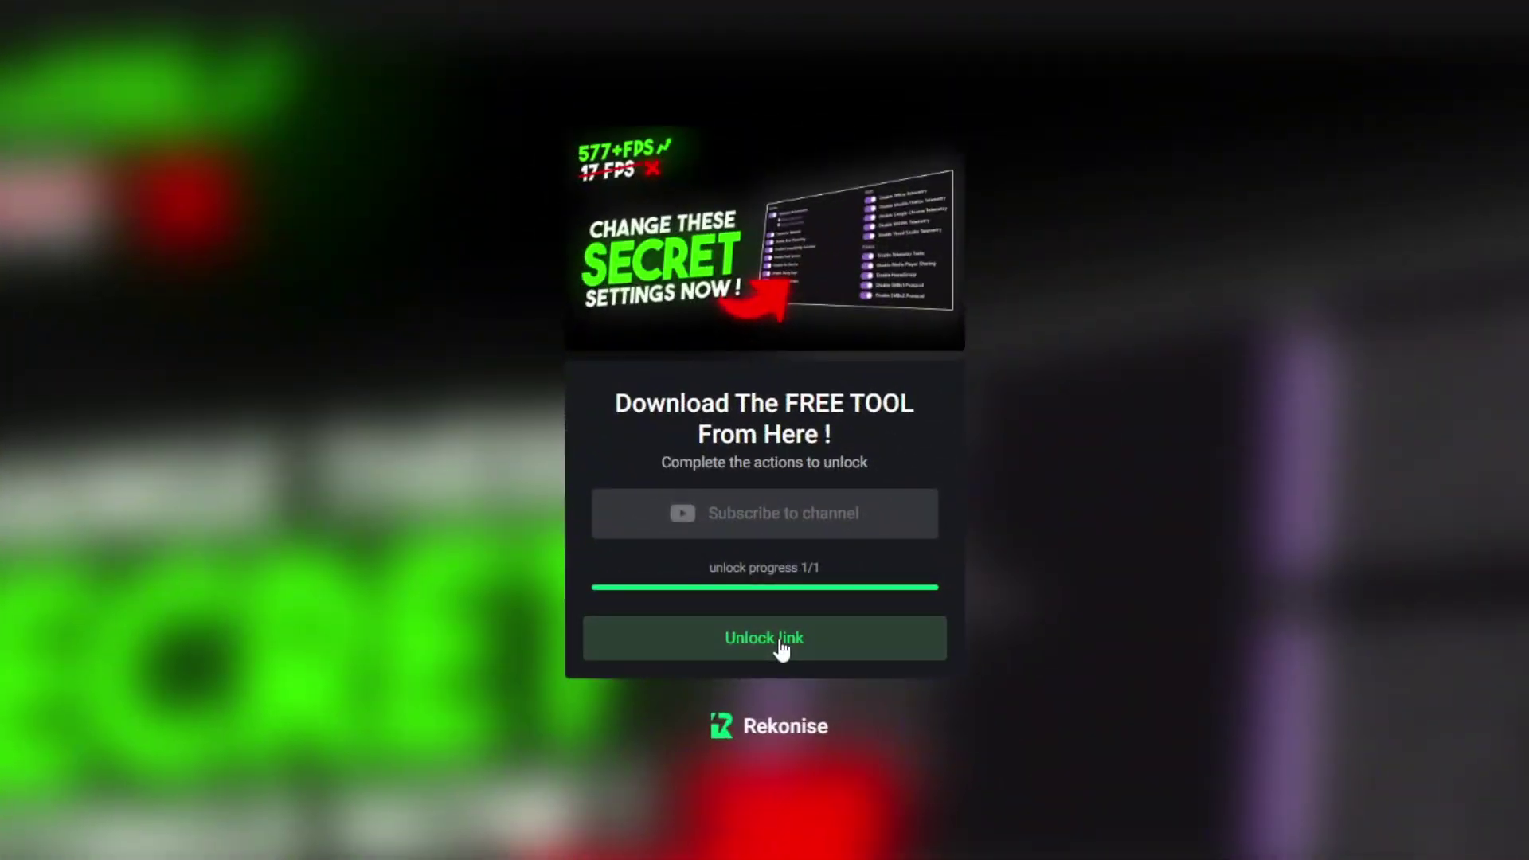
pyautogui.click(779, 636)
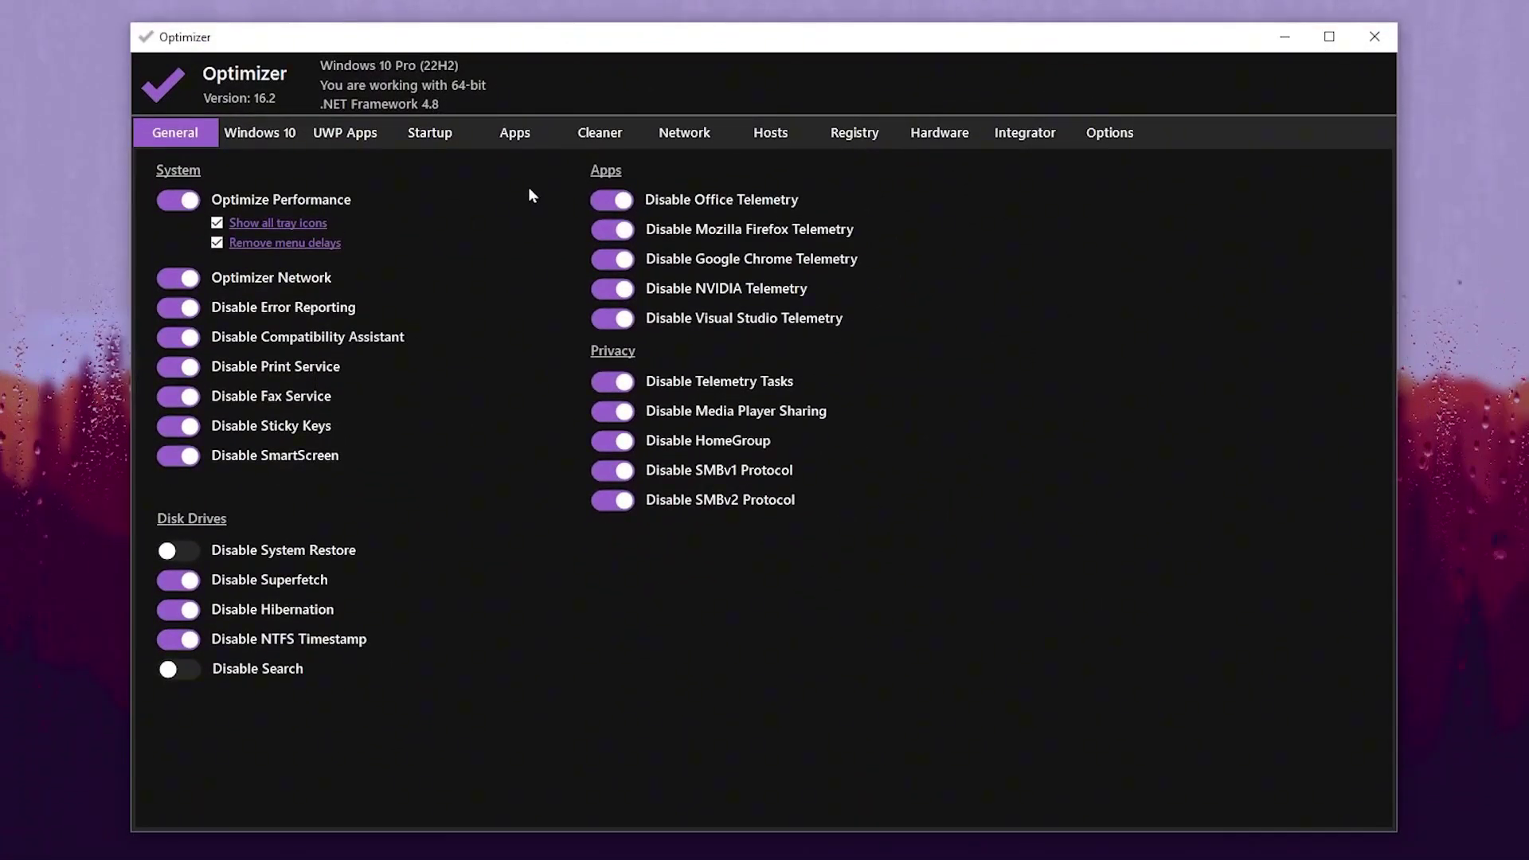
# - Select Temporary files and Error reports, analyse the 79.69 MB of junk, and clean it
pyautogui.click(599, 132)
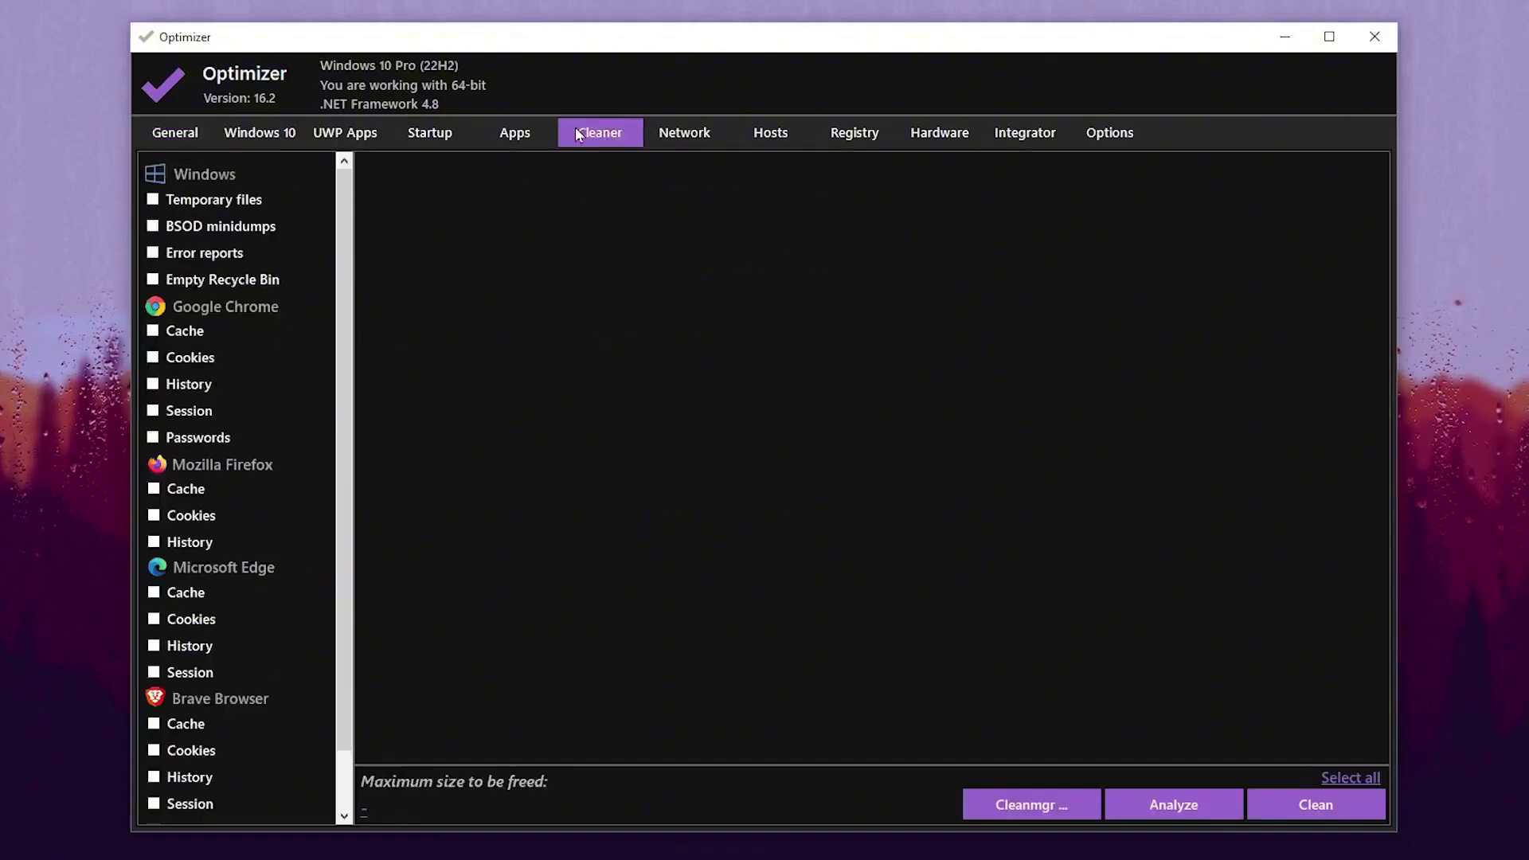
pyautogui.click(239, 199)
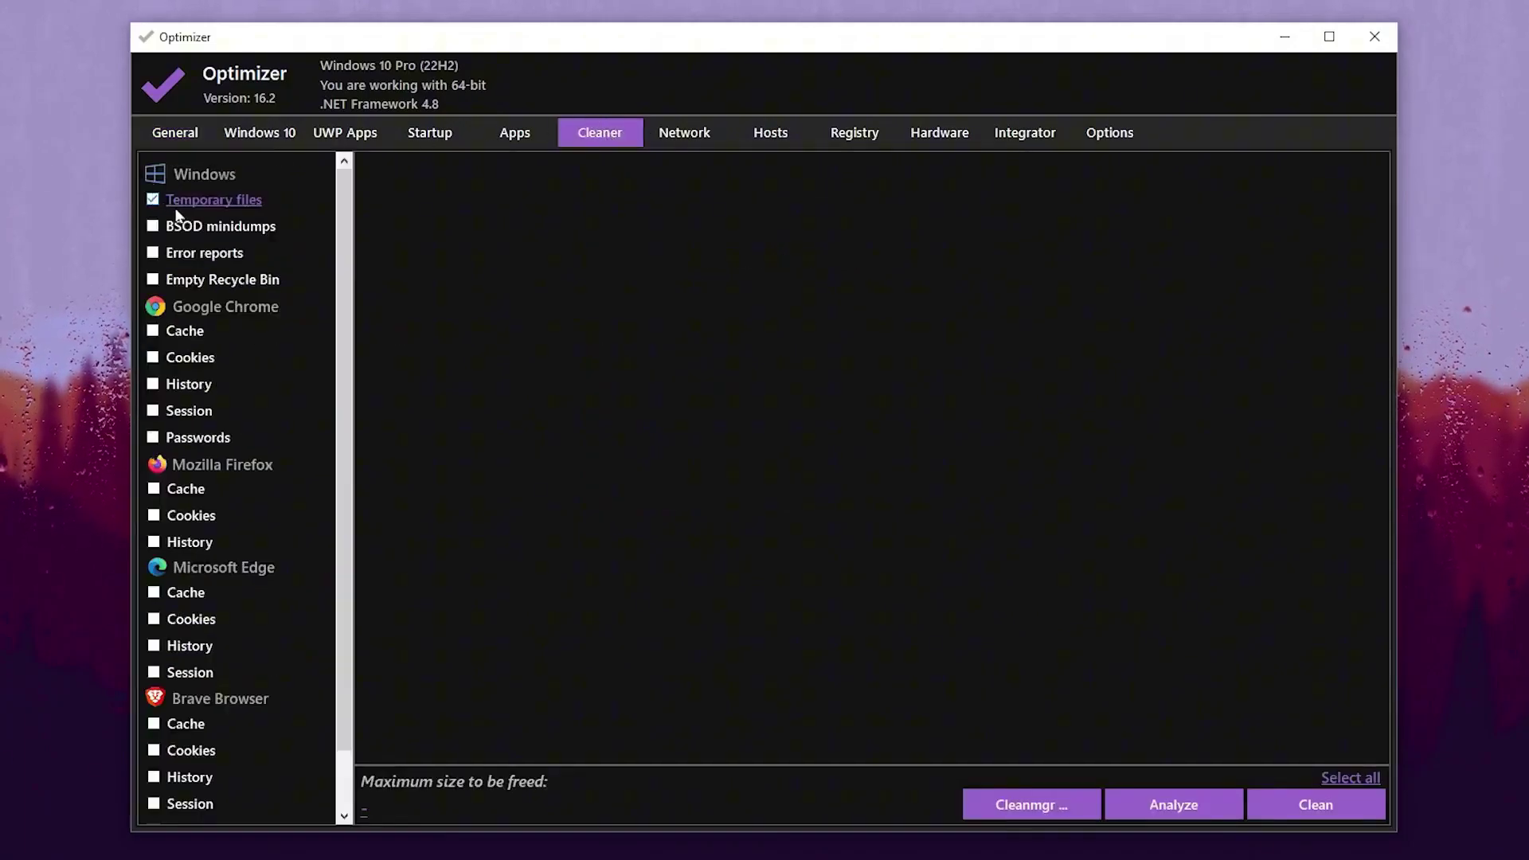
pyautogui.click(153, 255)
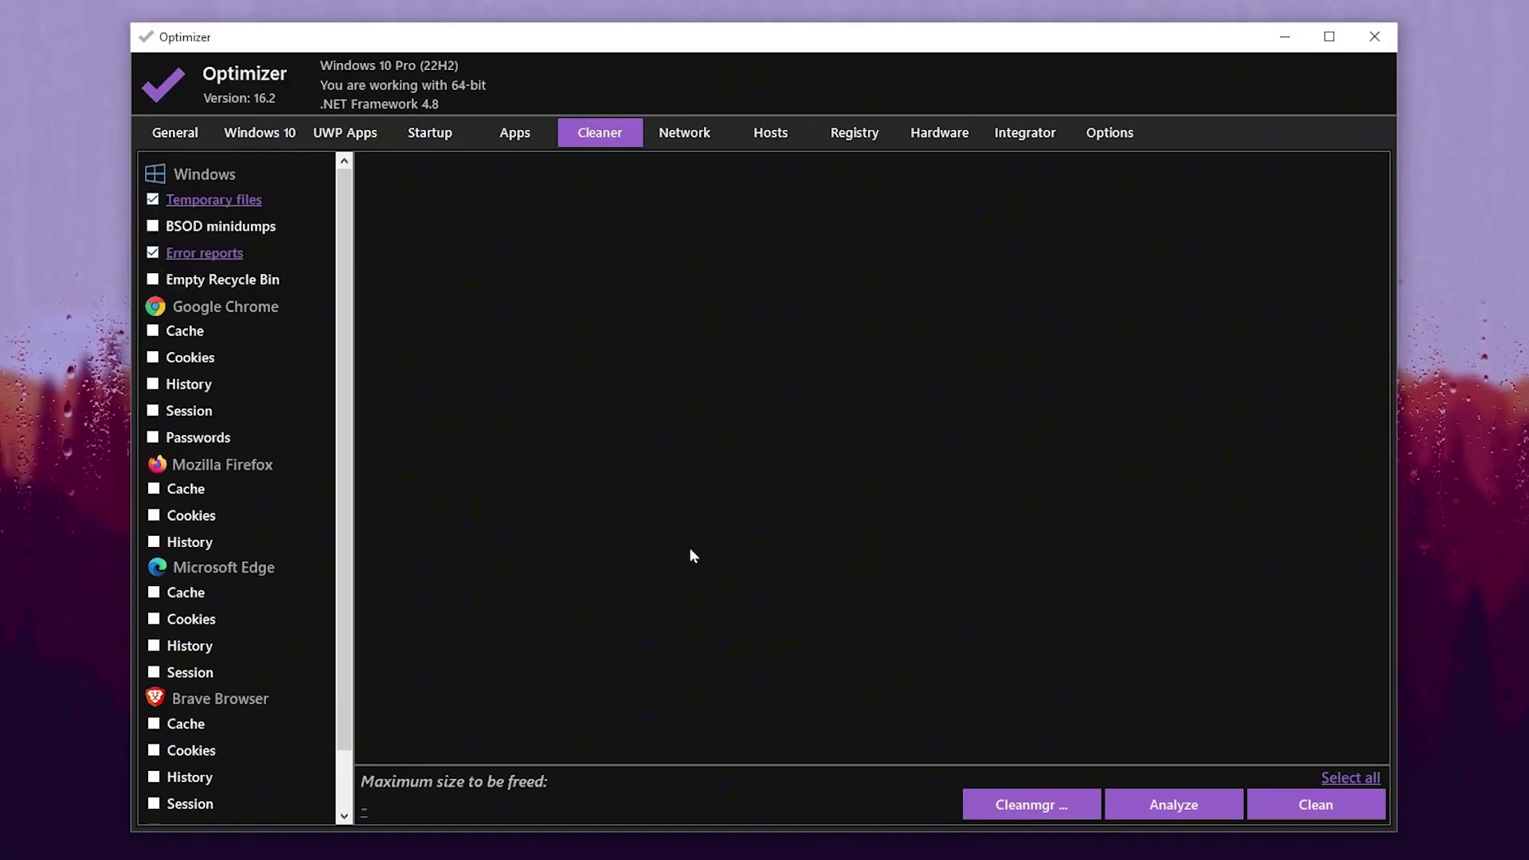
pyautogui.click(1152, 805)
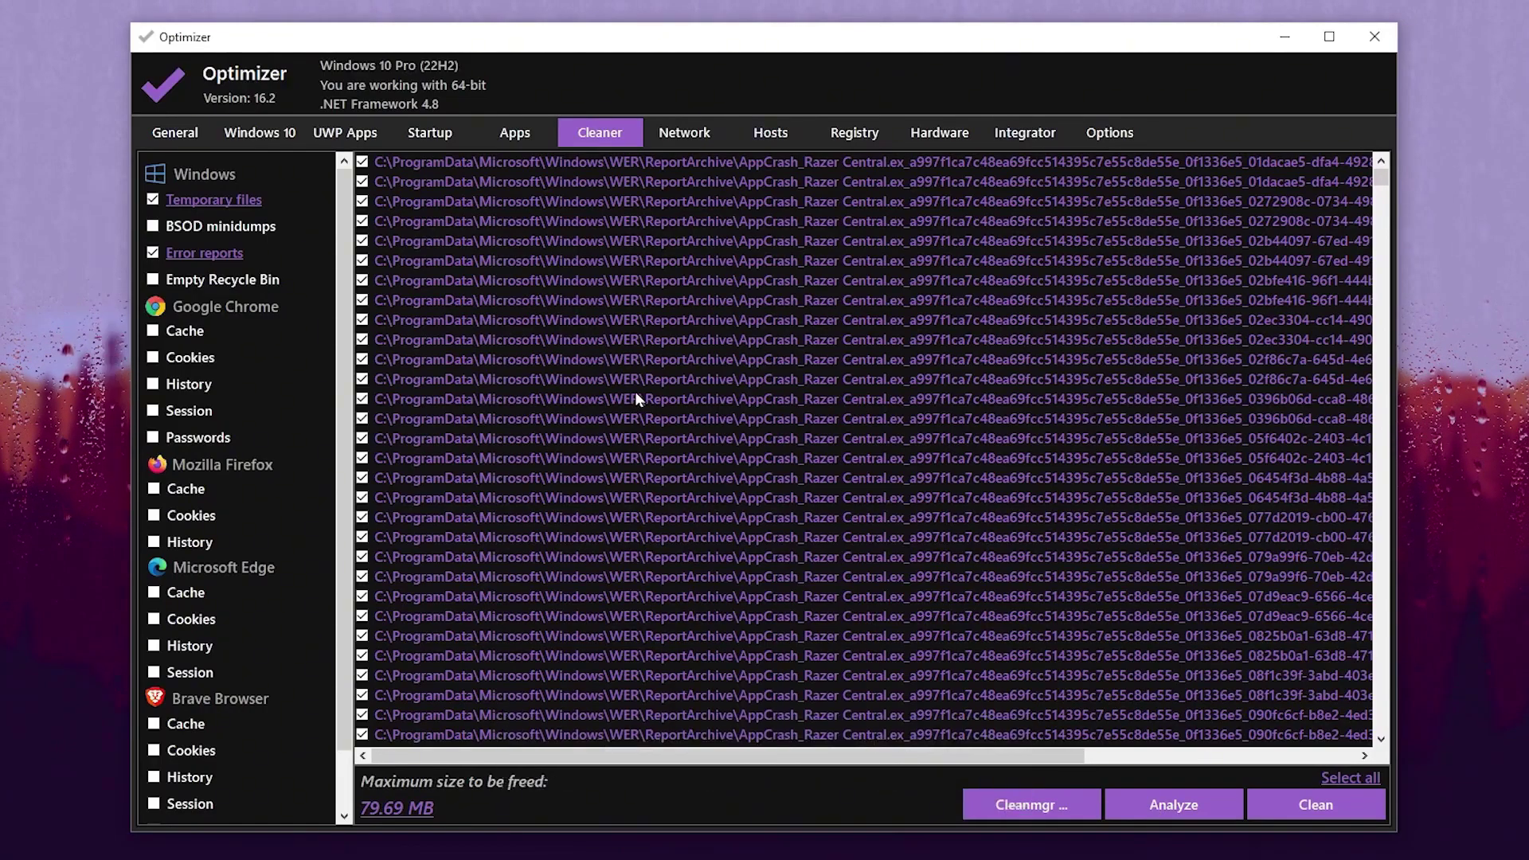
pyautogui.click(1320, 804)
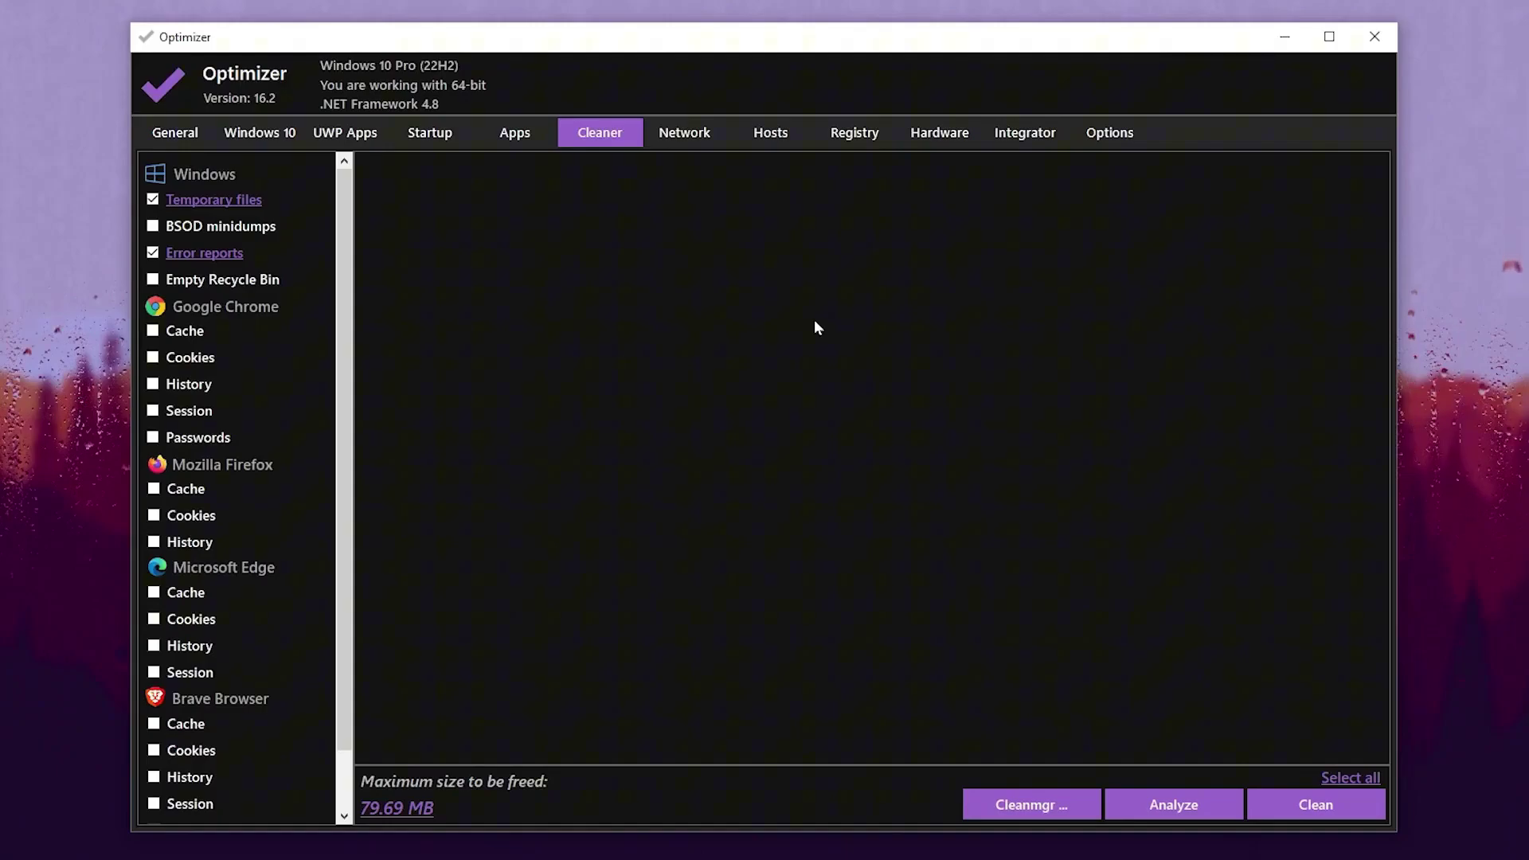
# - Show the General page with its System, Disk Drives, Apps and Privacy toggles
pyautogui.click(173, 135)
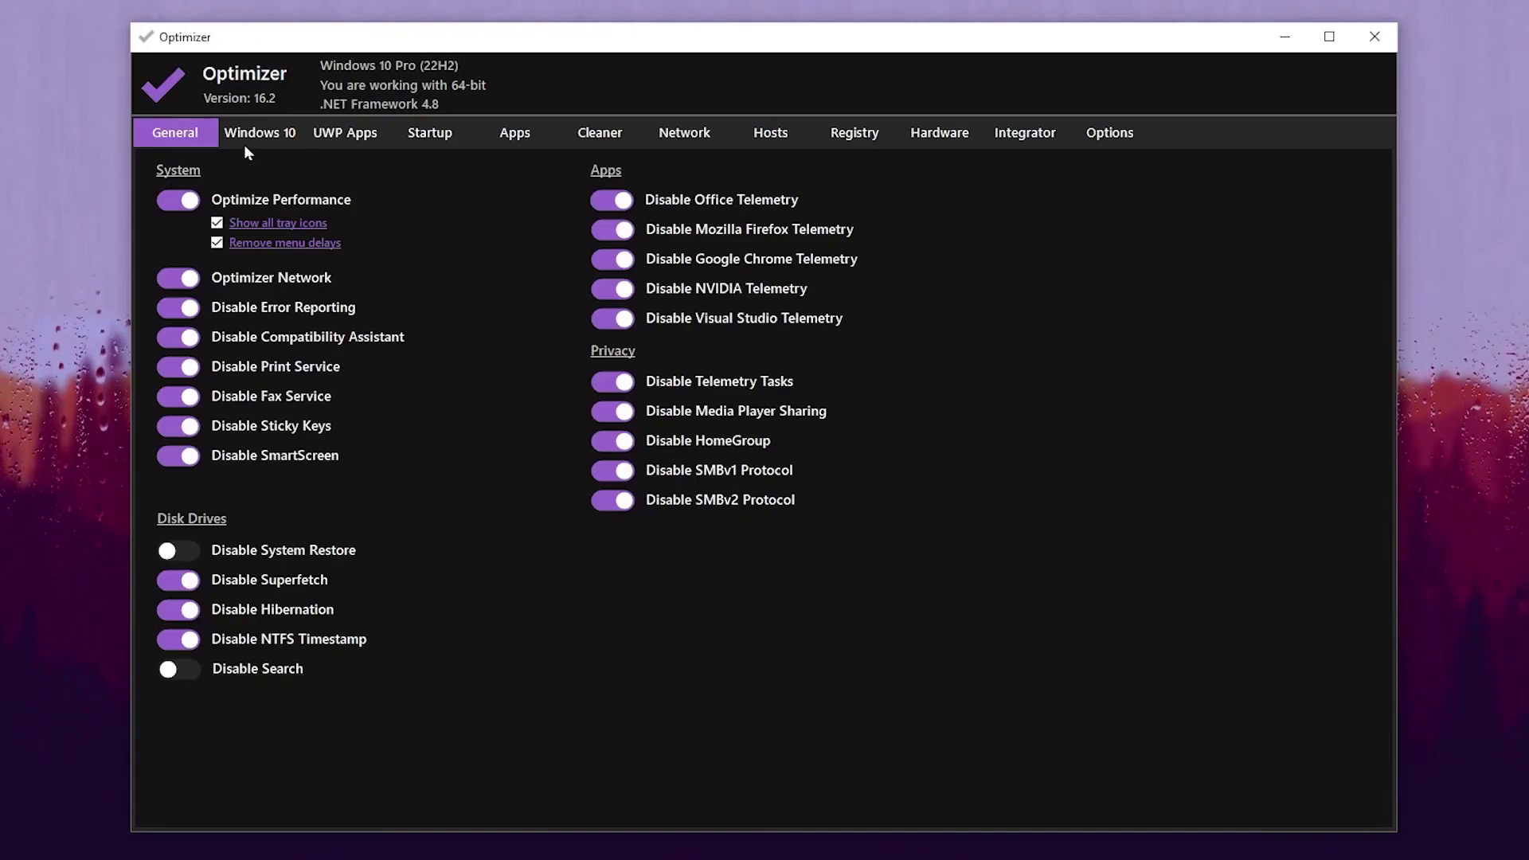
# - Show the Windows 10 tweaks for Cortana, Xbox Live, telemetry and automatic updates
pyautogui.click(294, 136)
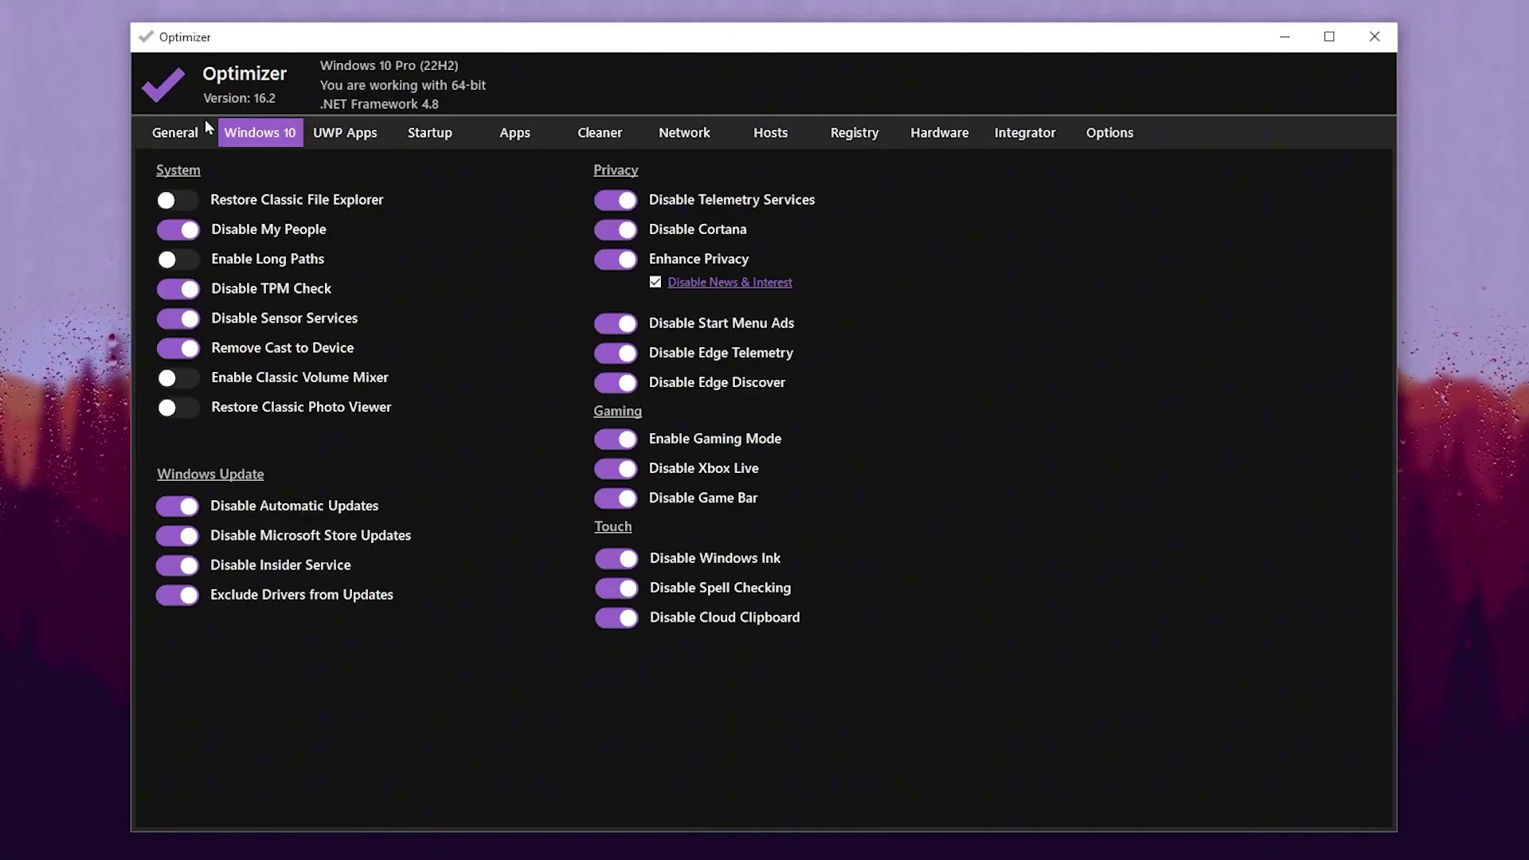
# - Remove the MicrosoftEdgeAutoLaunch entry from the startup items list
pyautogui.click(414, 138)
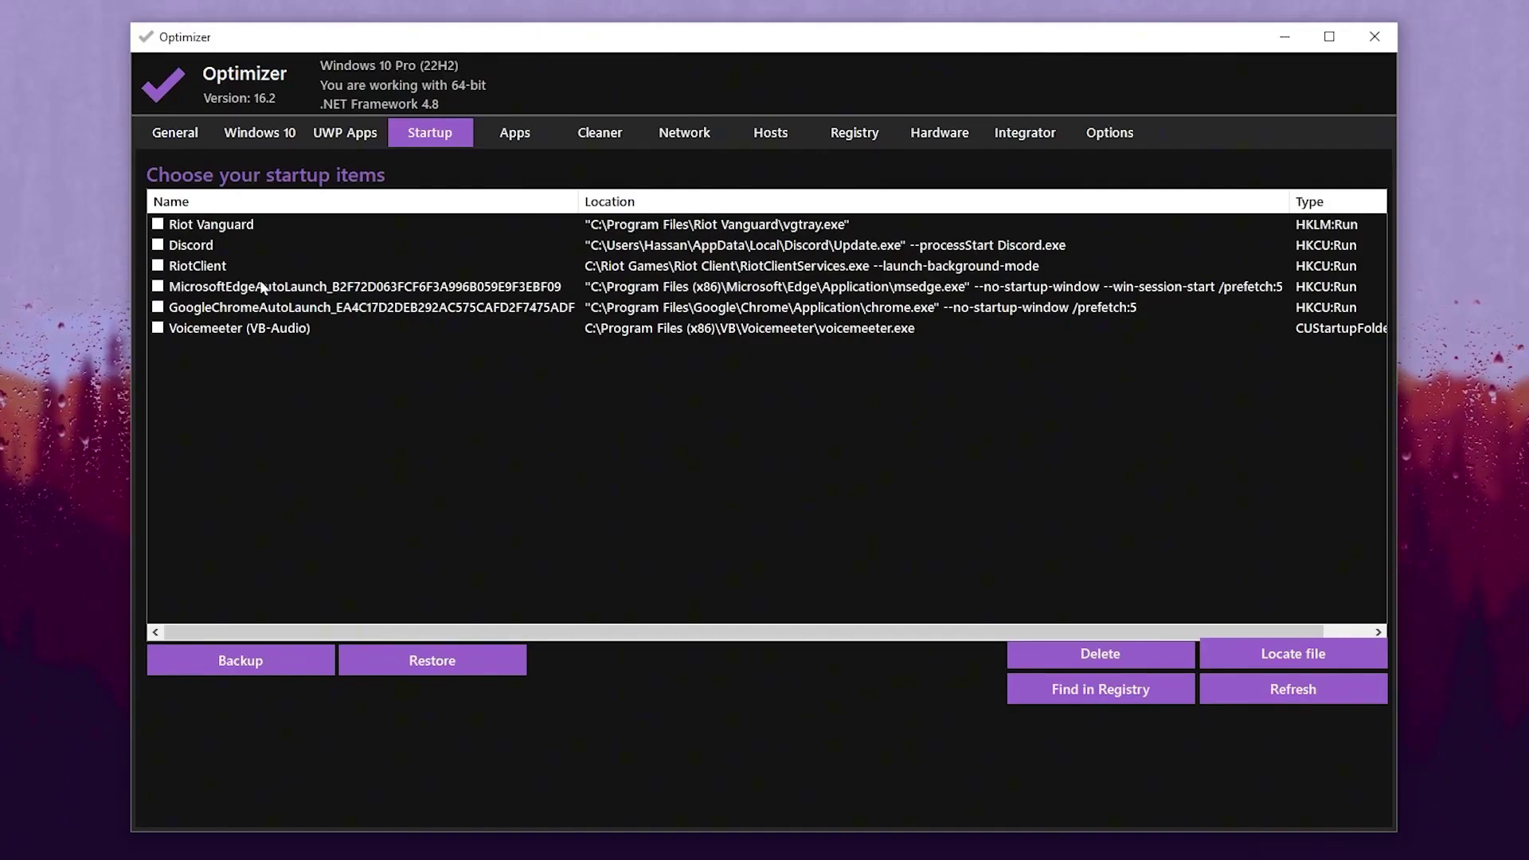
pyautogui.click(162, 288)
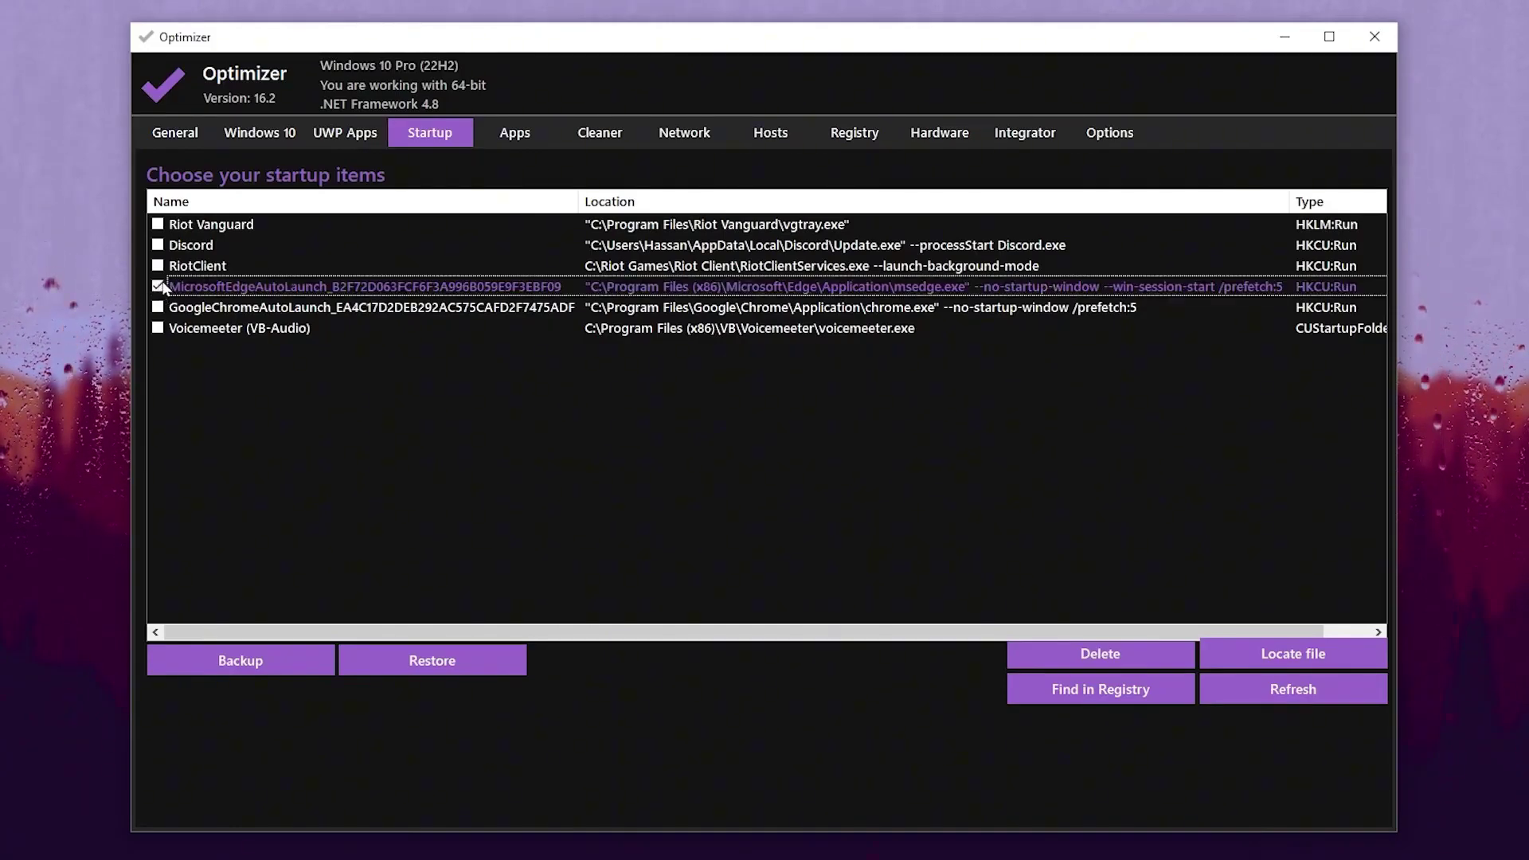
pyautogui.click(1105, 655)
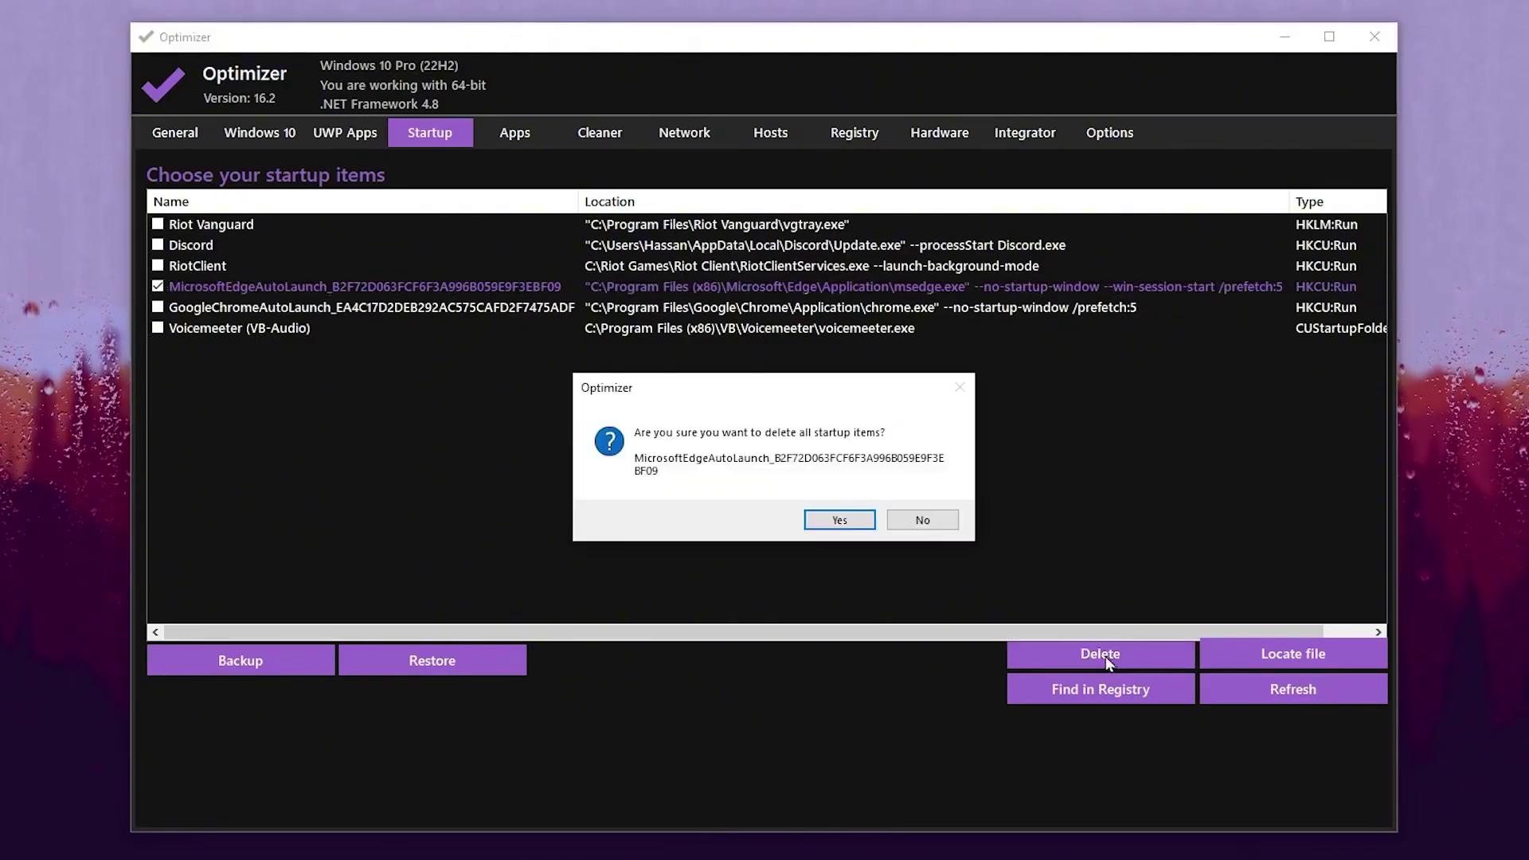
pyautogui.click(837, 523)
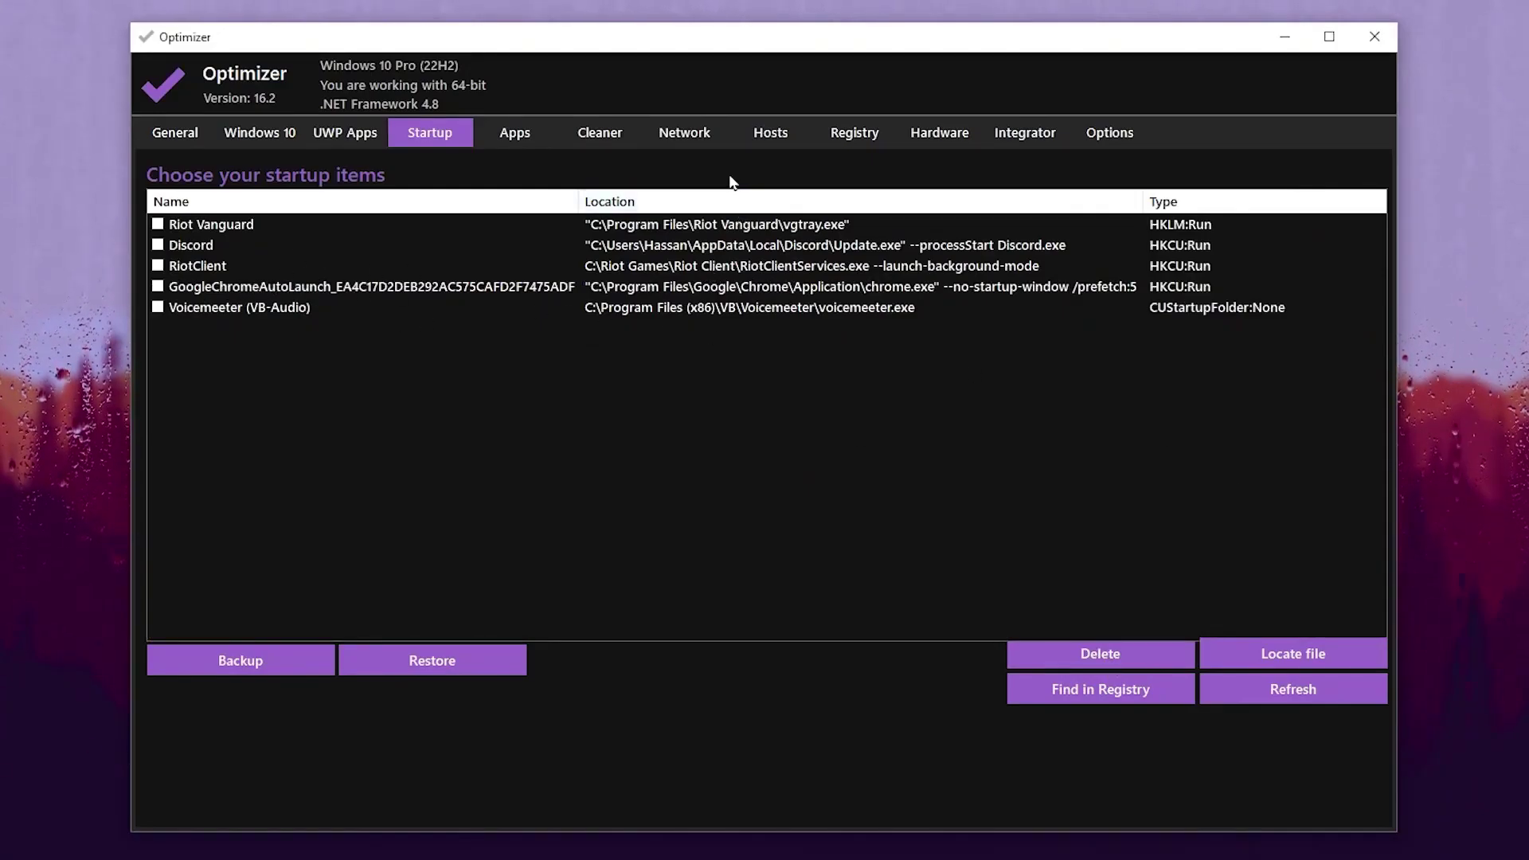
# - Set Google DNS (8.8.8.8, 8.8.4.4) on the Realtek Gaming 2.5GbE adapter and flush the DNS cache
pyautogui.click(689, 134)
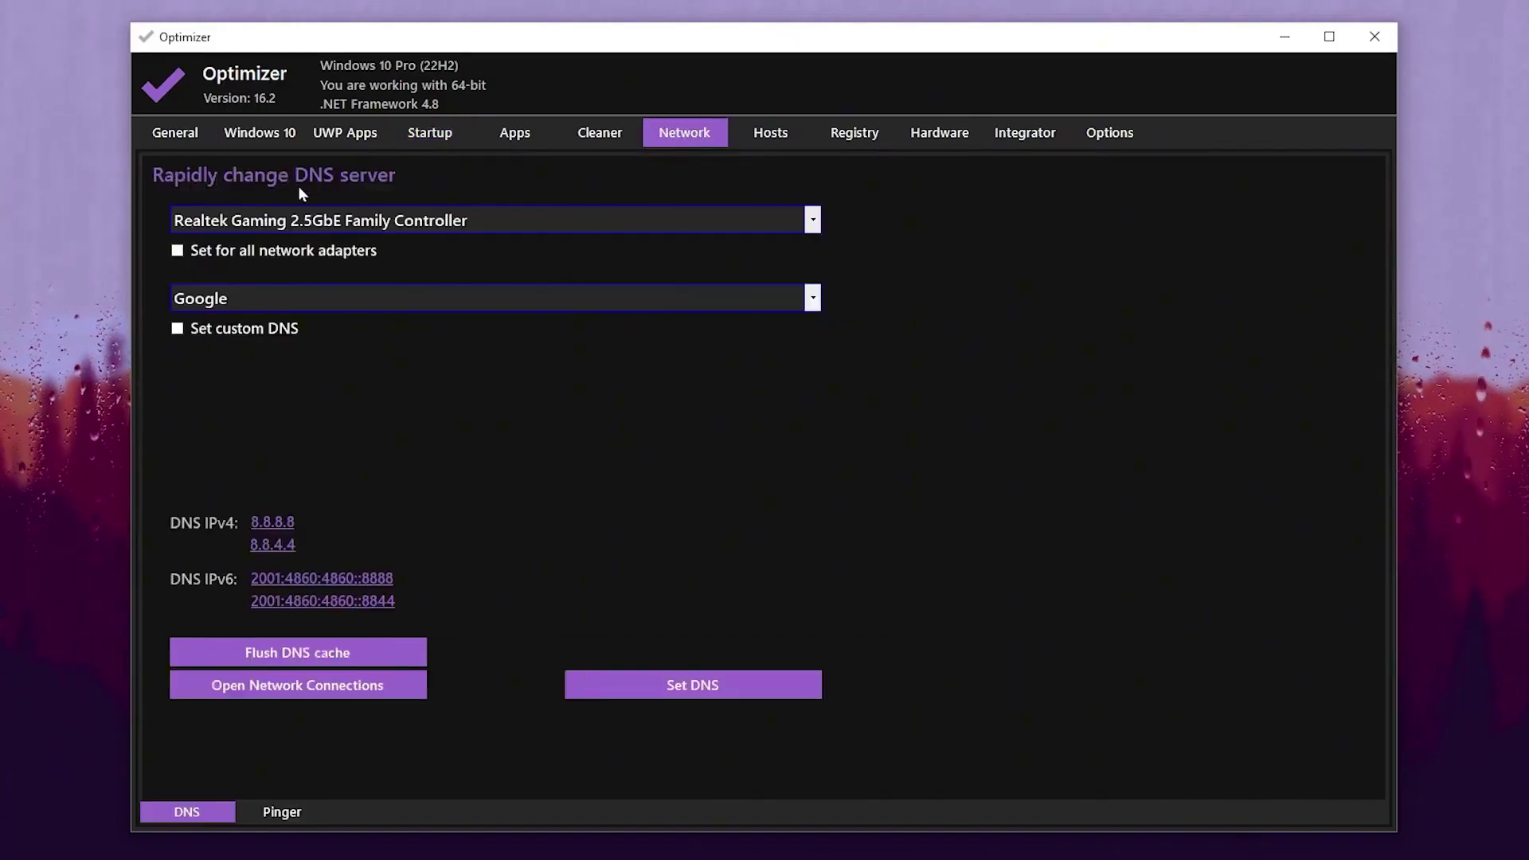
pyautogui.click(795, 226)
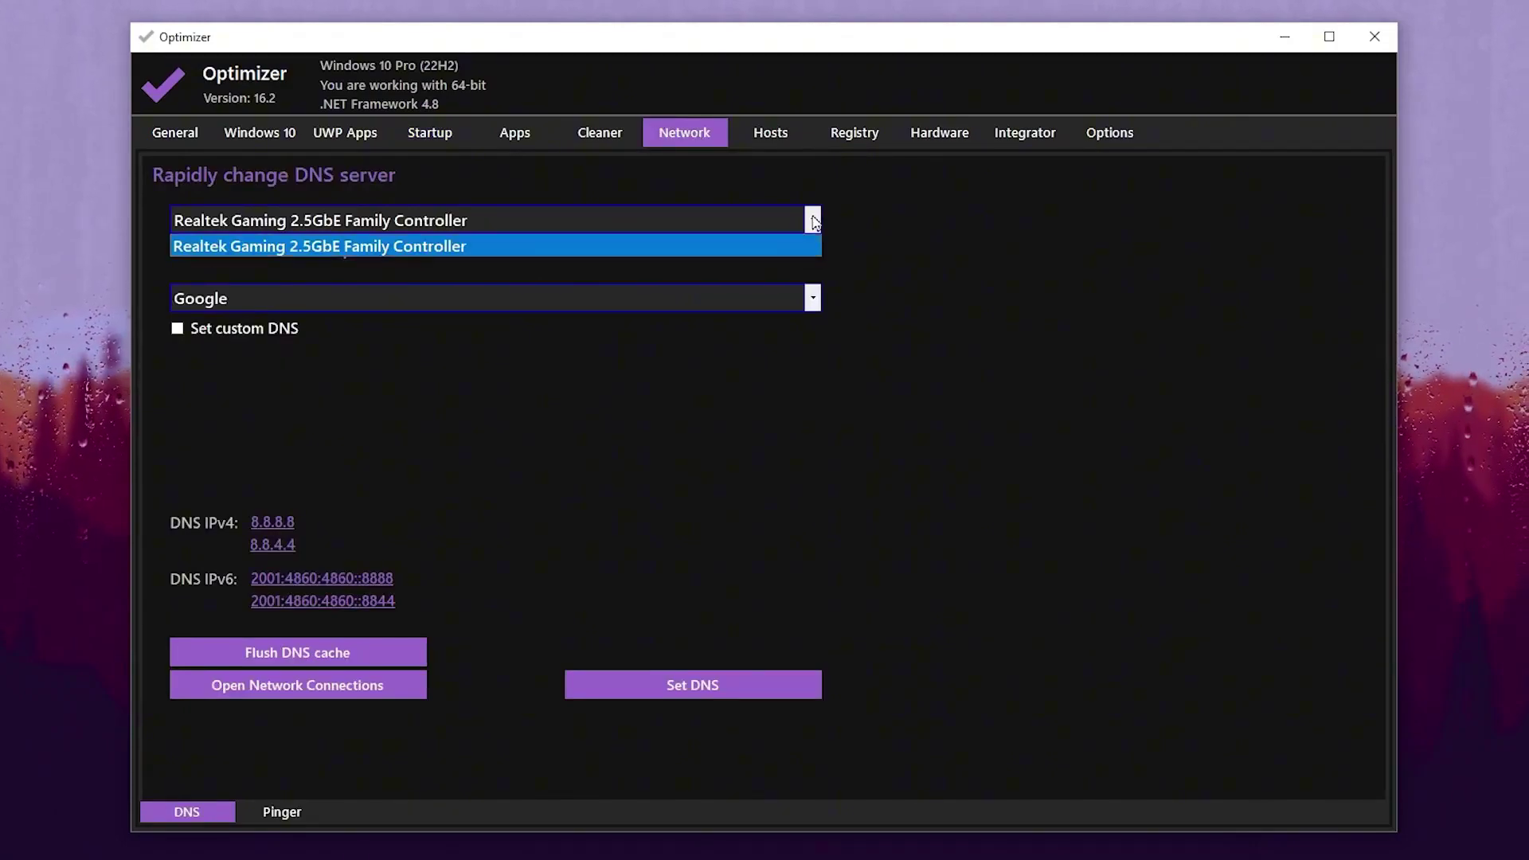
pyautogui.click(362, 244)
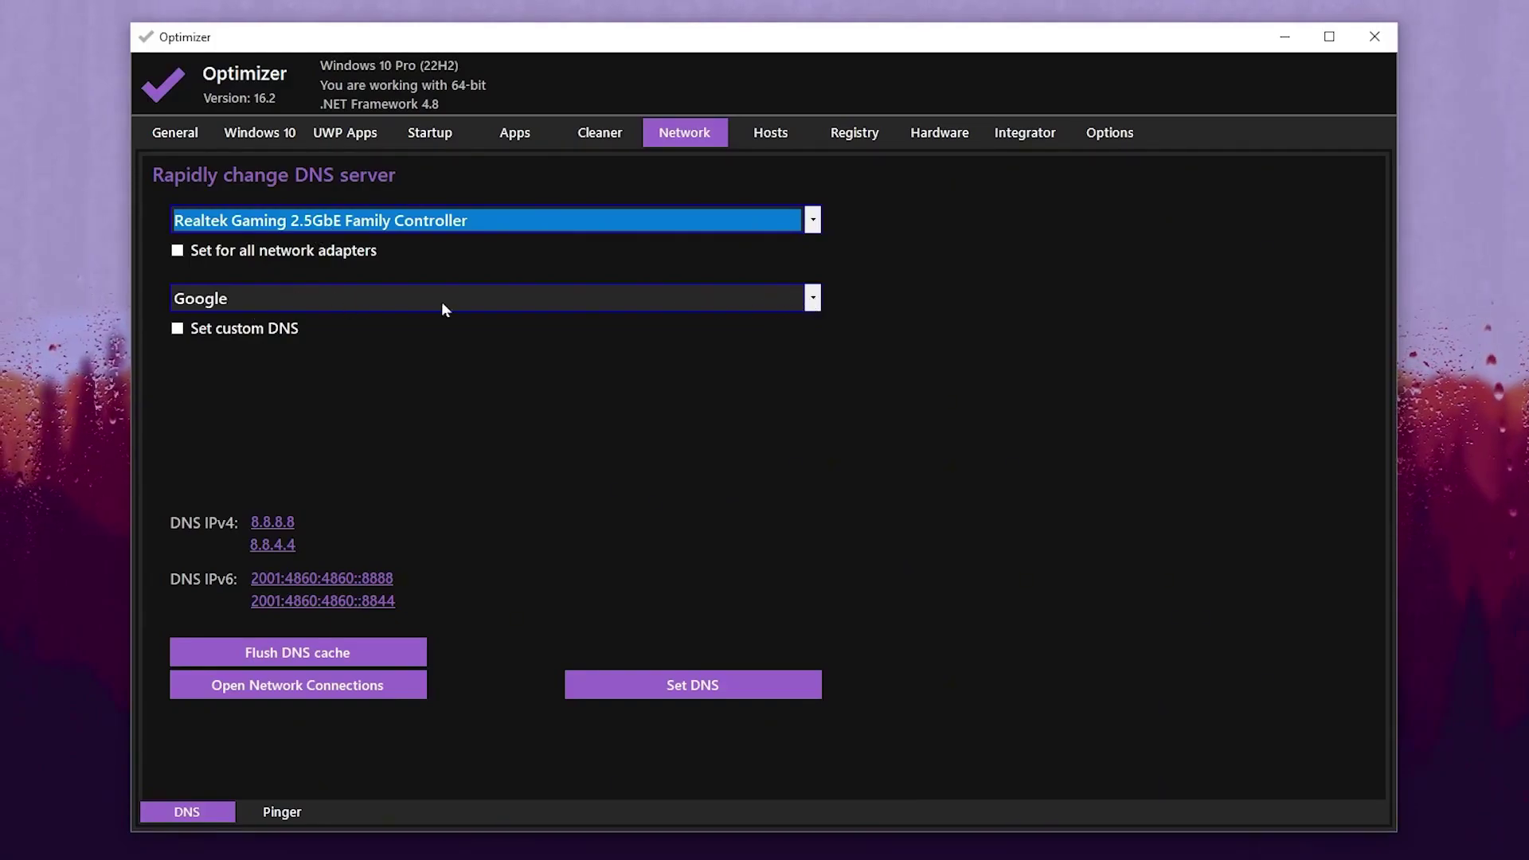
pyautogui.click(812, 298)
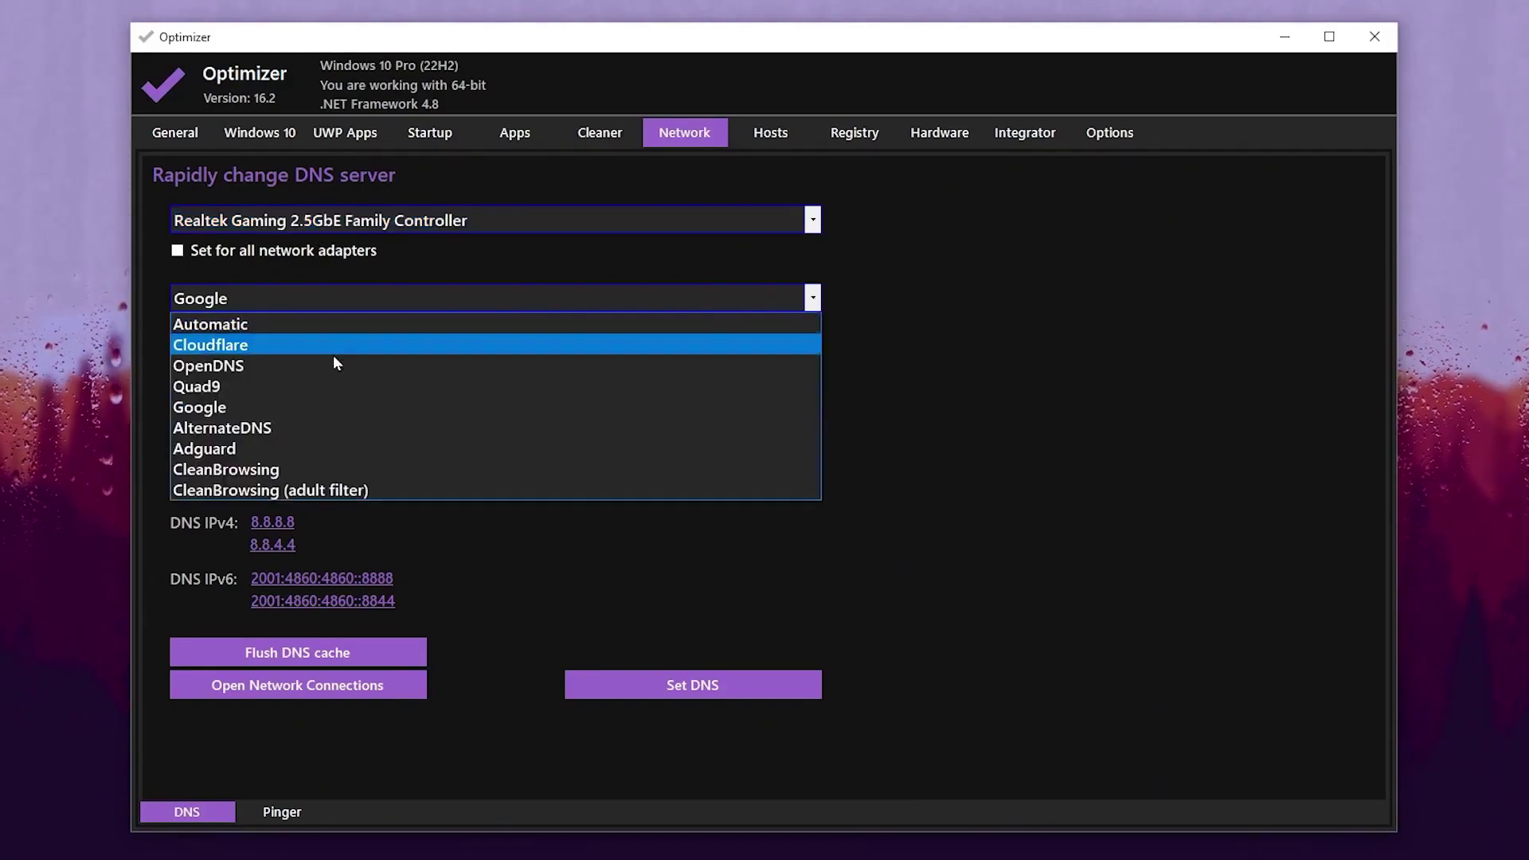
pyautogui.click(185, 407)
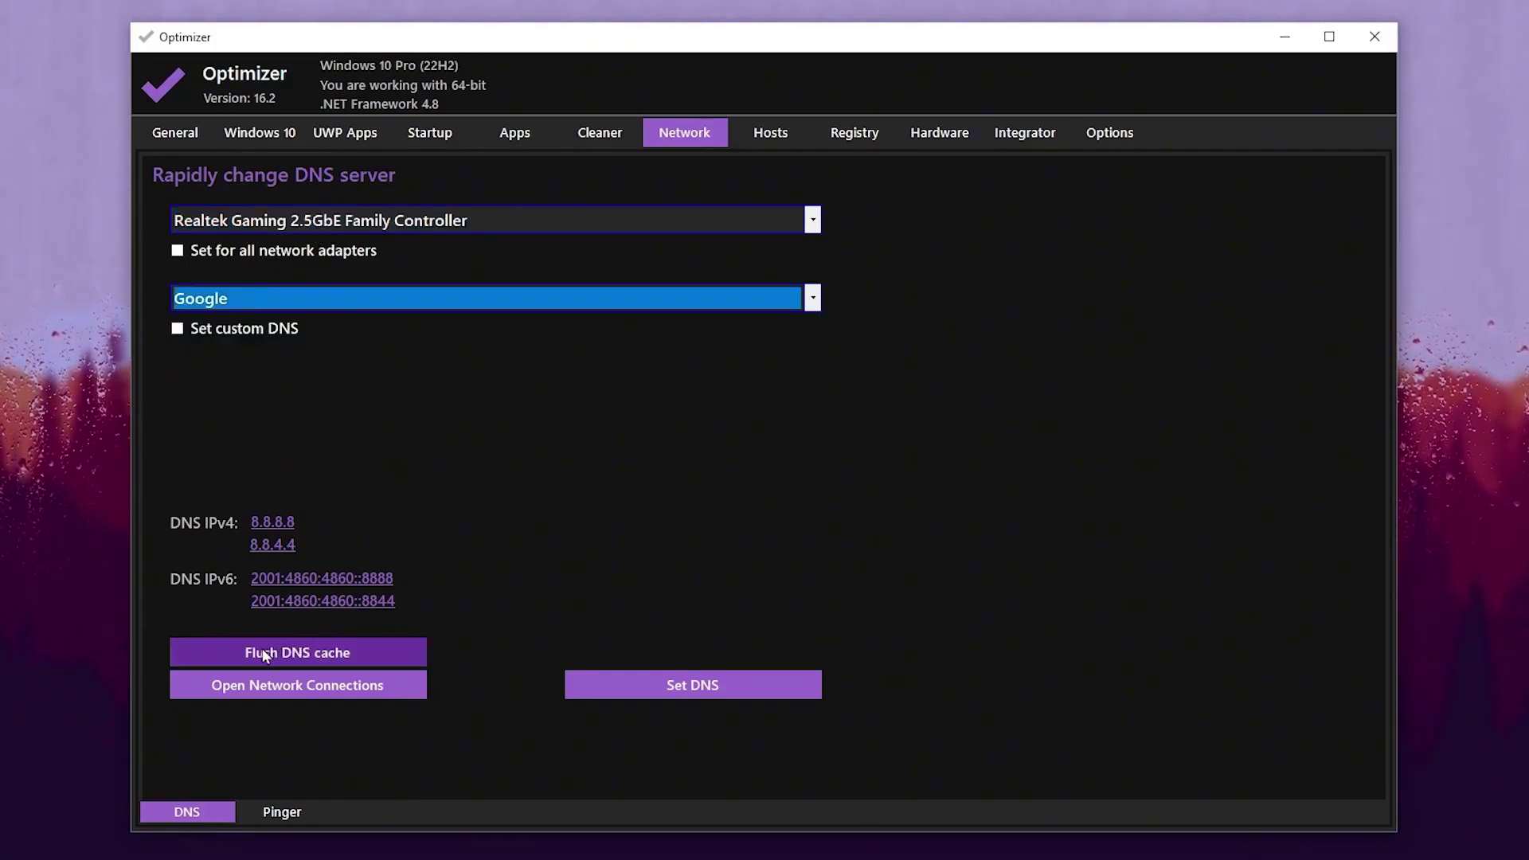
pyautogui.click(322, 656)
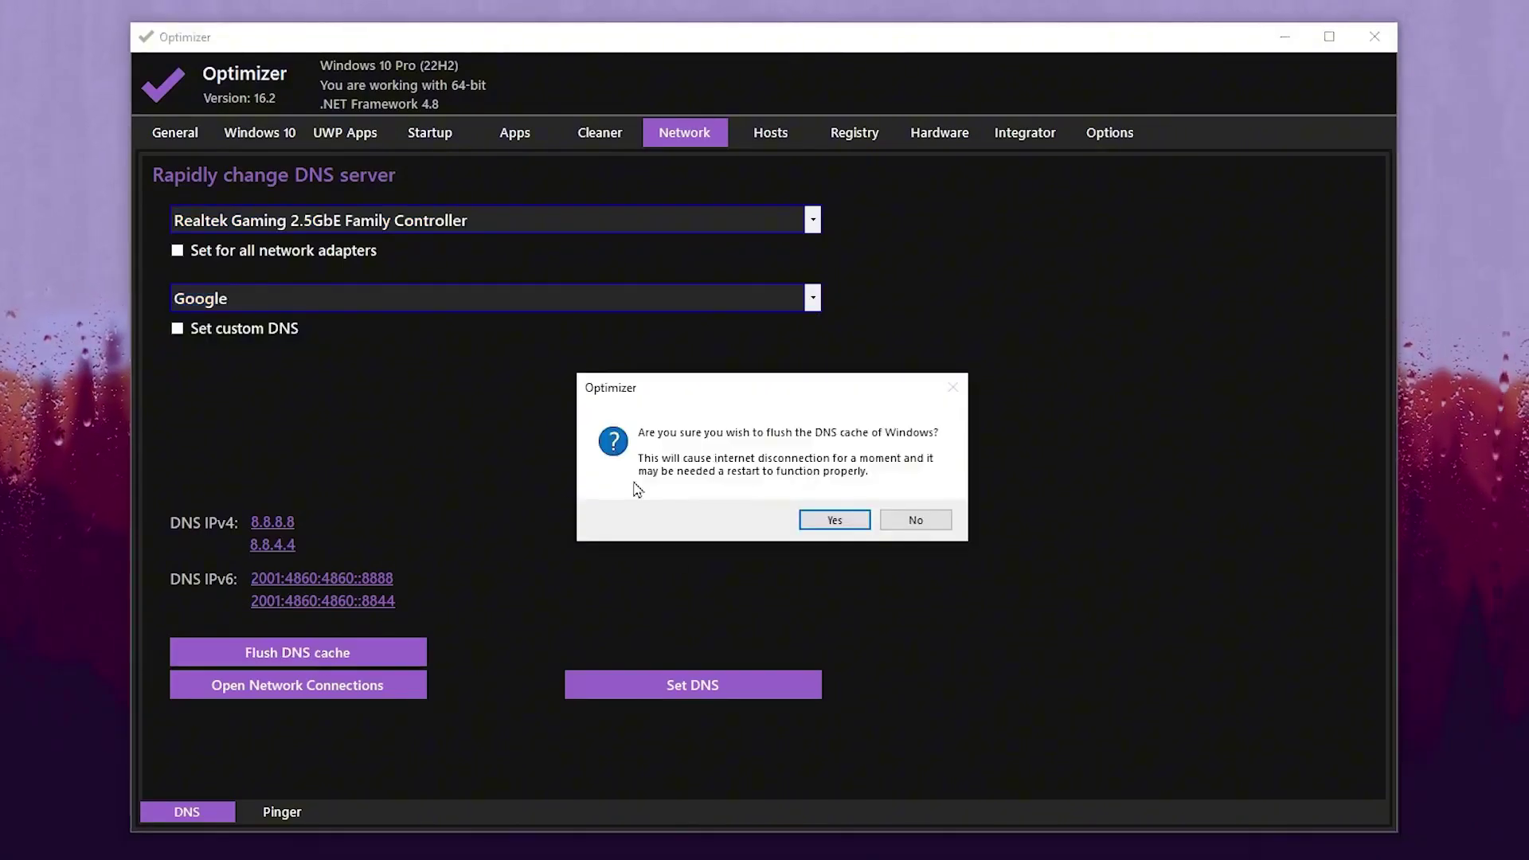
pyautogui.click(830, 522)
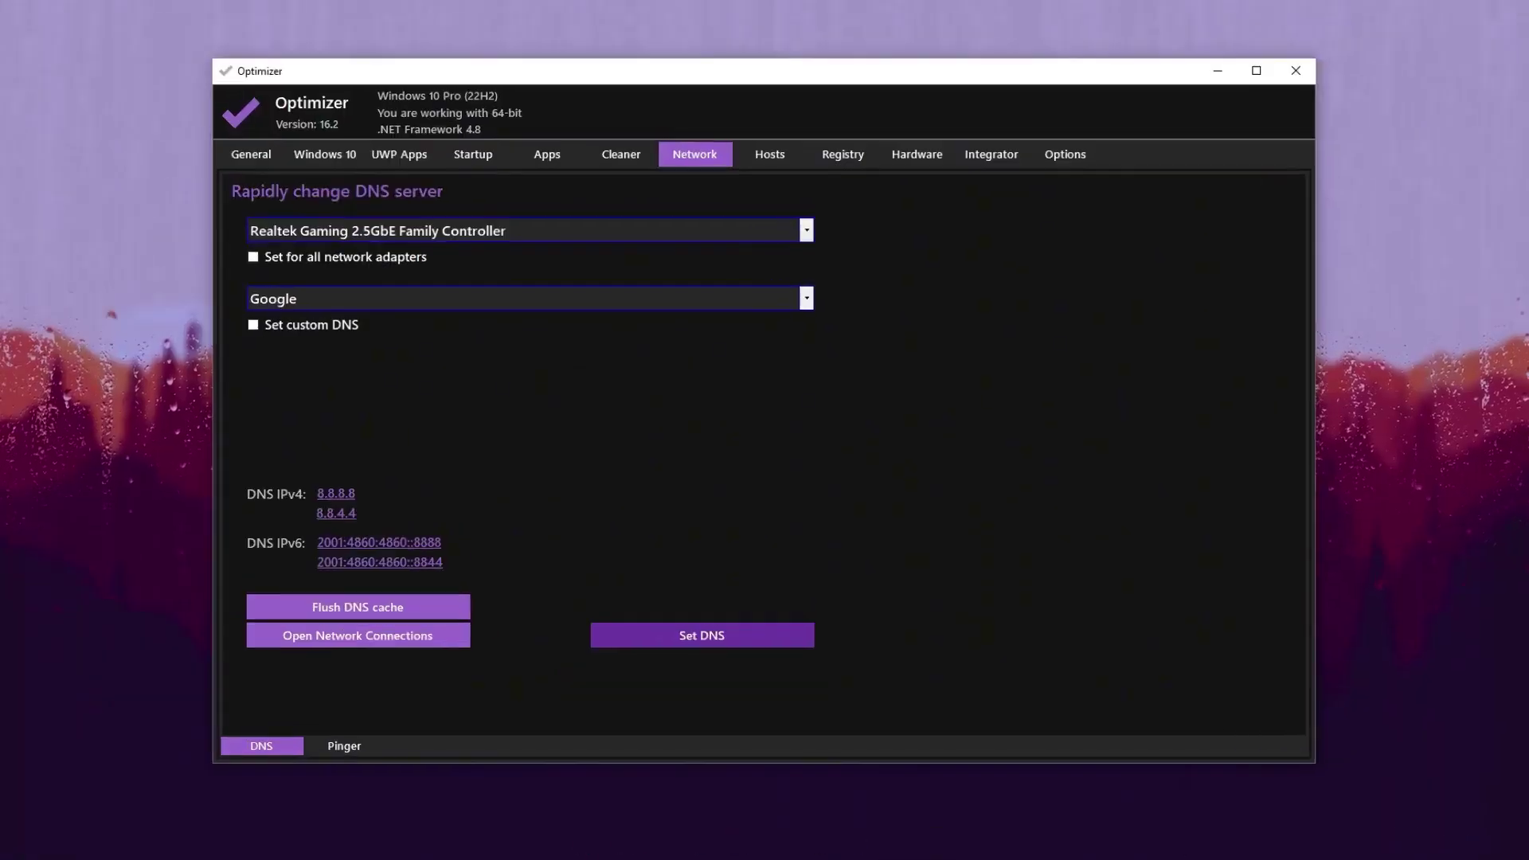
# - Verify the Ethernet adapter's IPv4 DNS servers are 8.8.8.8 and 8.8.4.4, then go to Optimizer's registry fixes
pyautogui.rightClick(1422, 859)
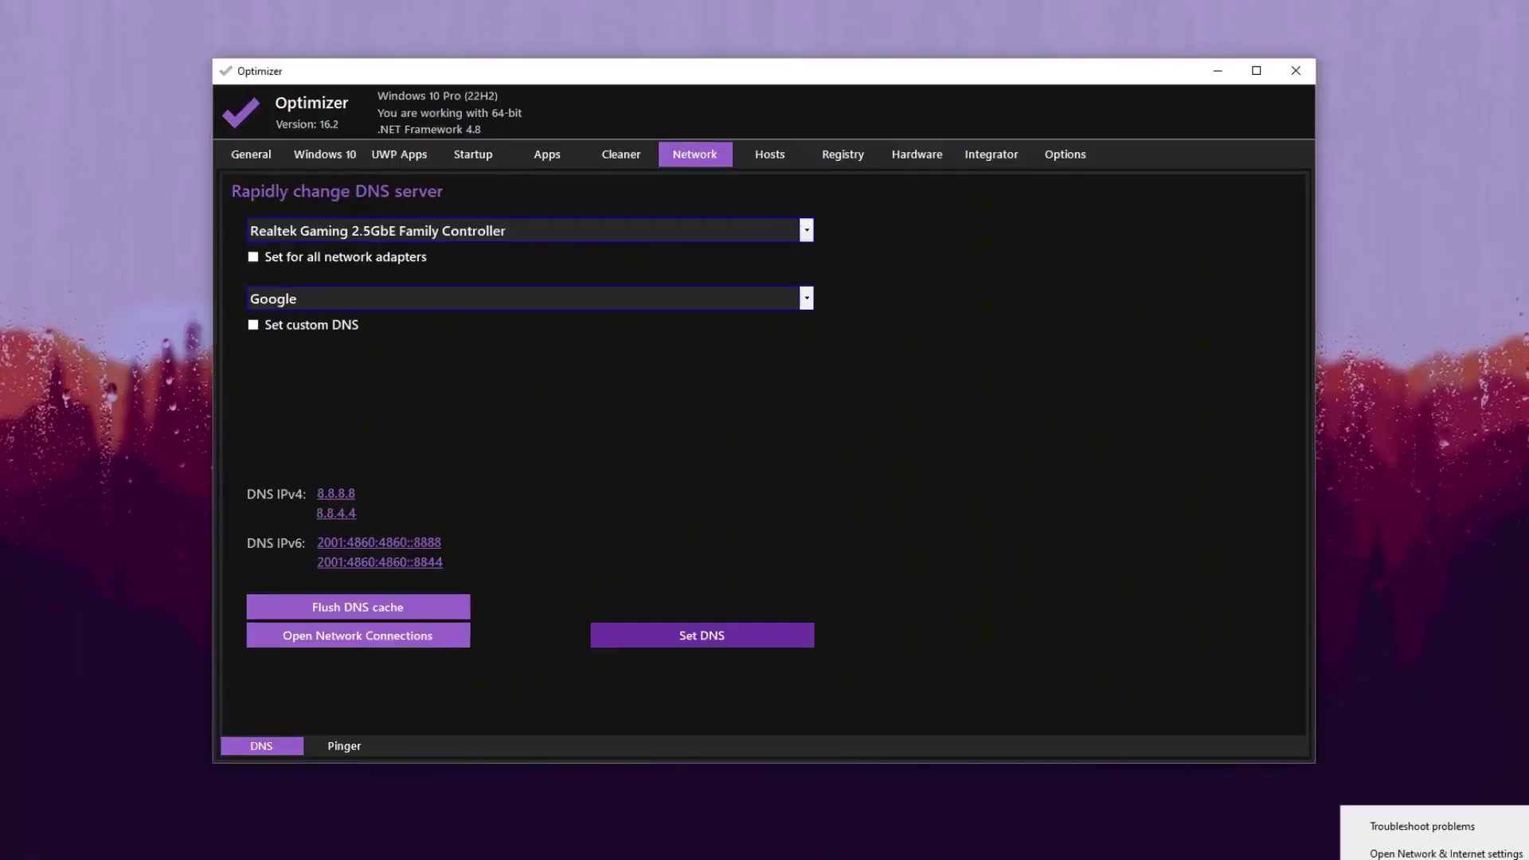
pyautogui.click(1421, 855)
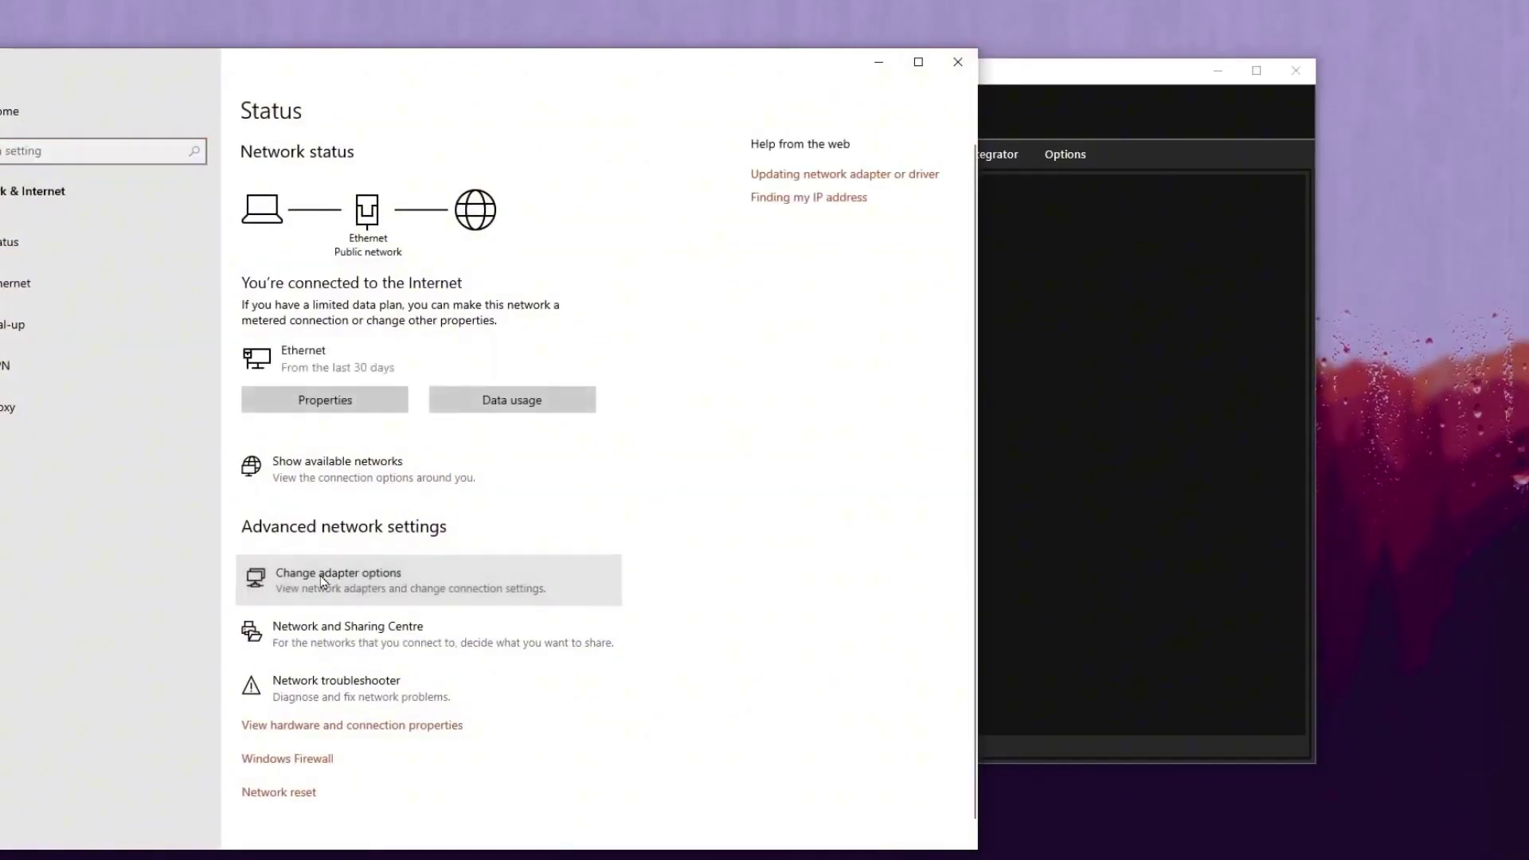
pyautogui.click(322, 582)
pyautogui.rightClick(438, 253)
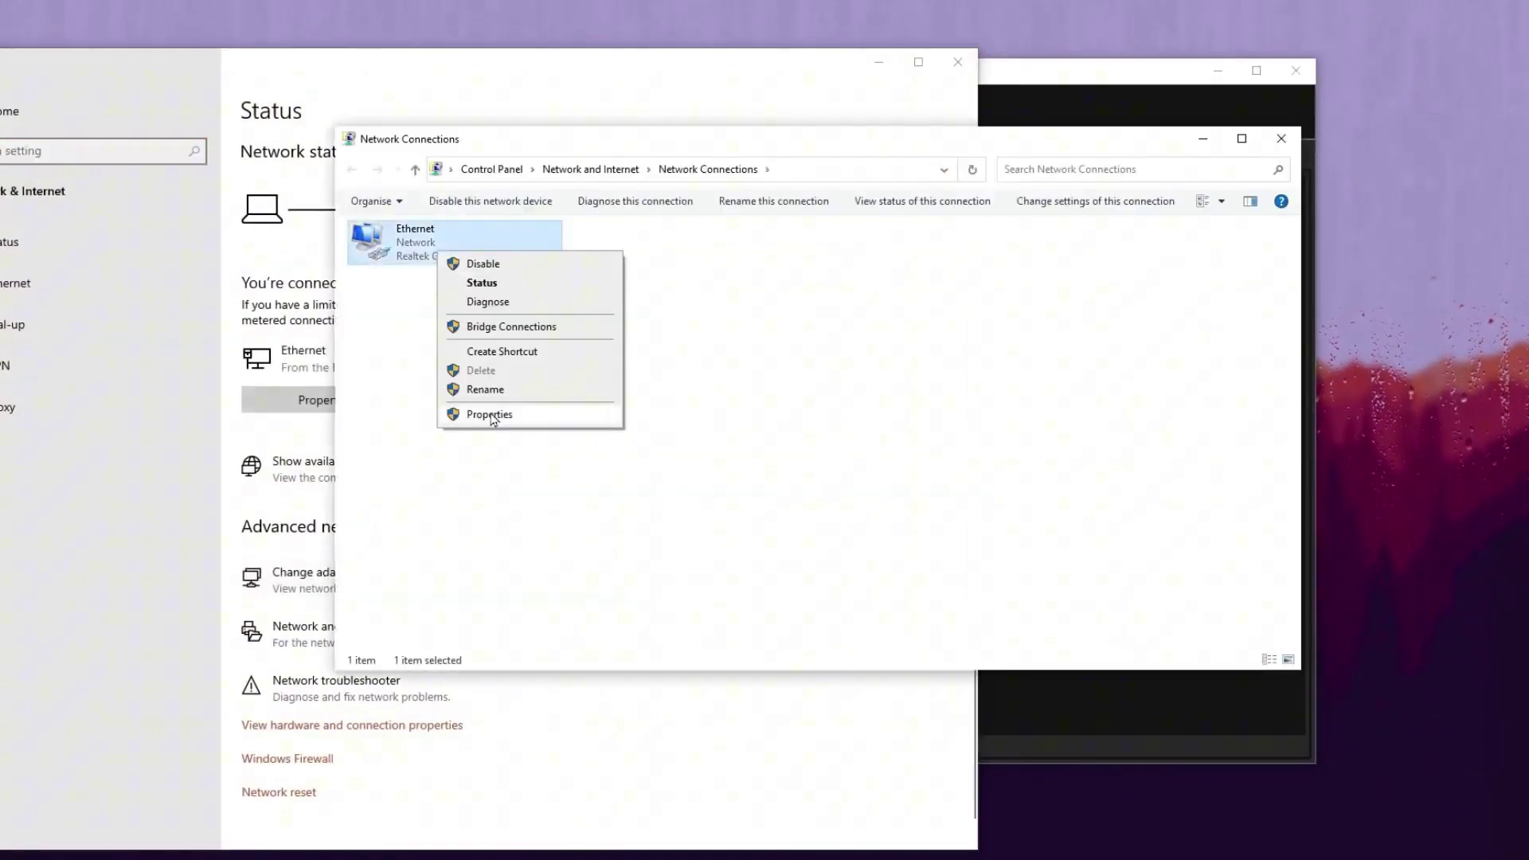
pyautogui.click(489, 415)
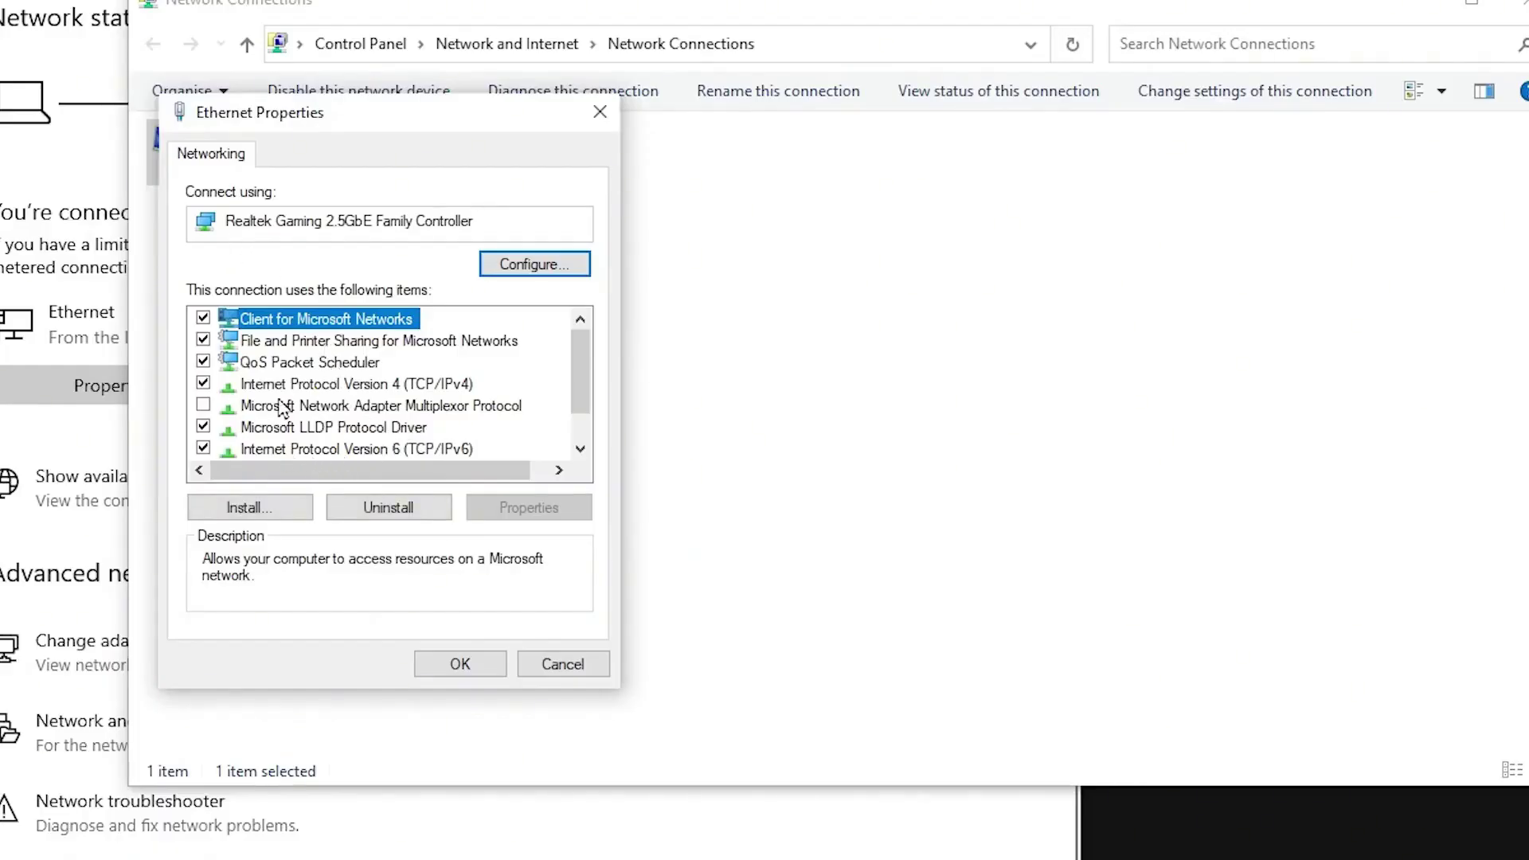
pyautogui.doubleClick(340, 387)
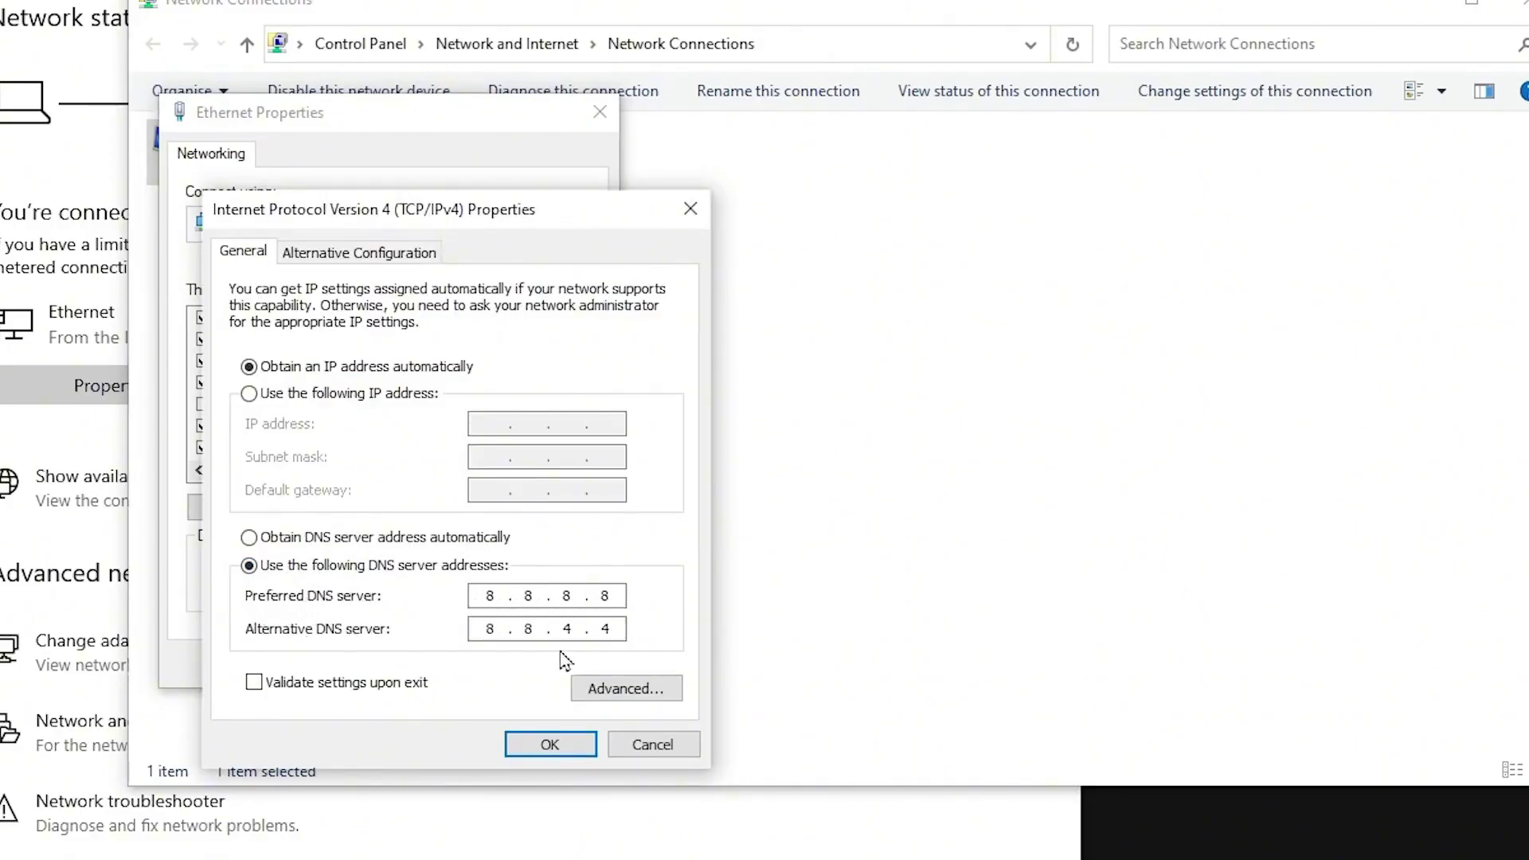
pyautogui.click(548, 742)
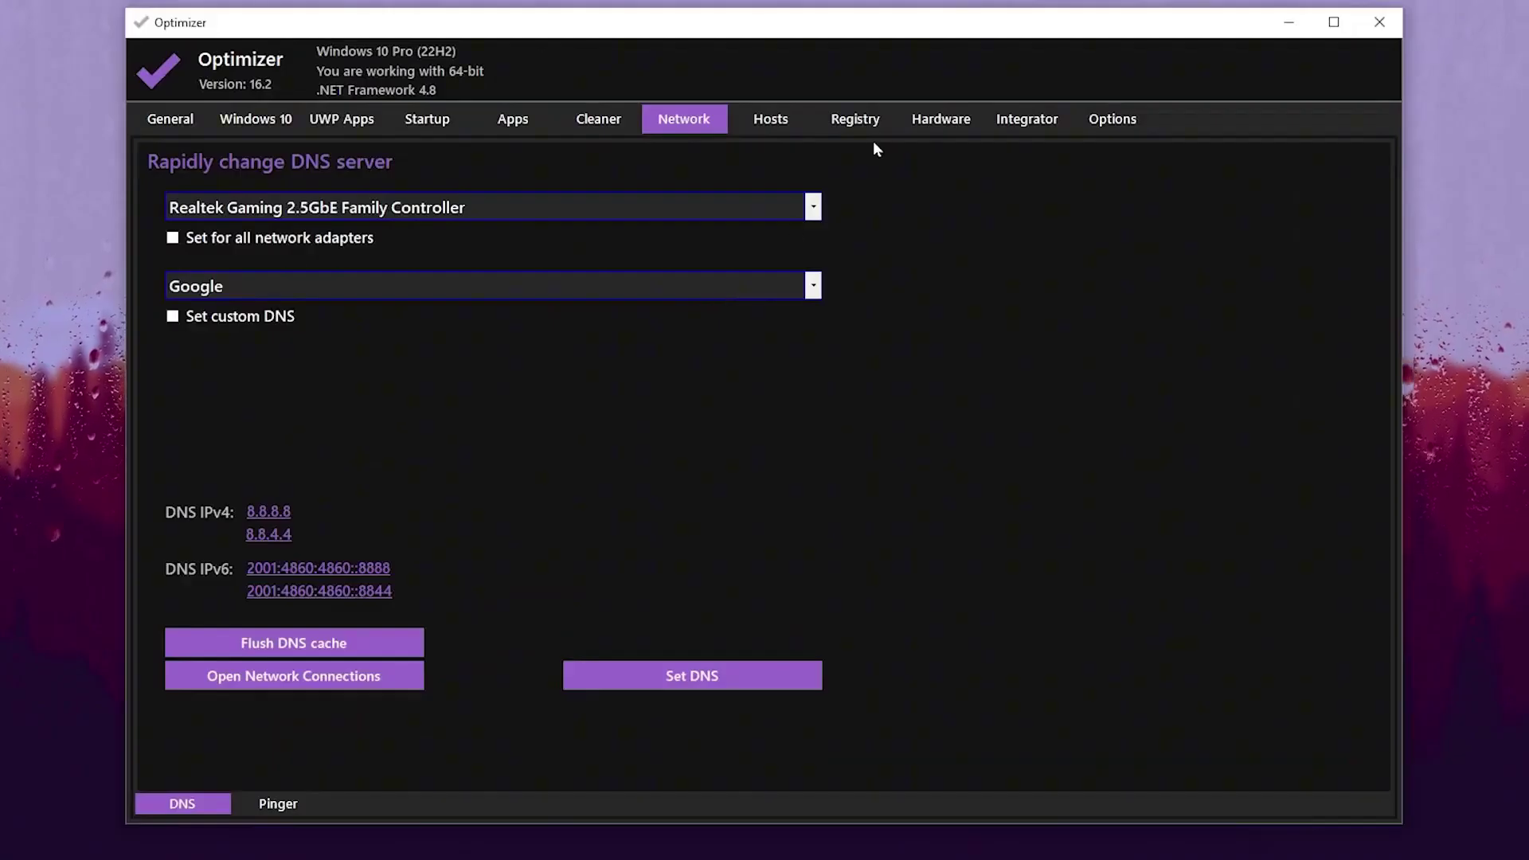
pyautogui.click(859, 121)
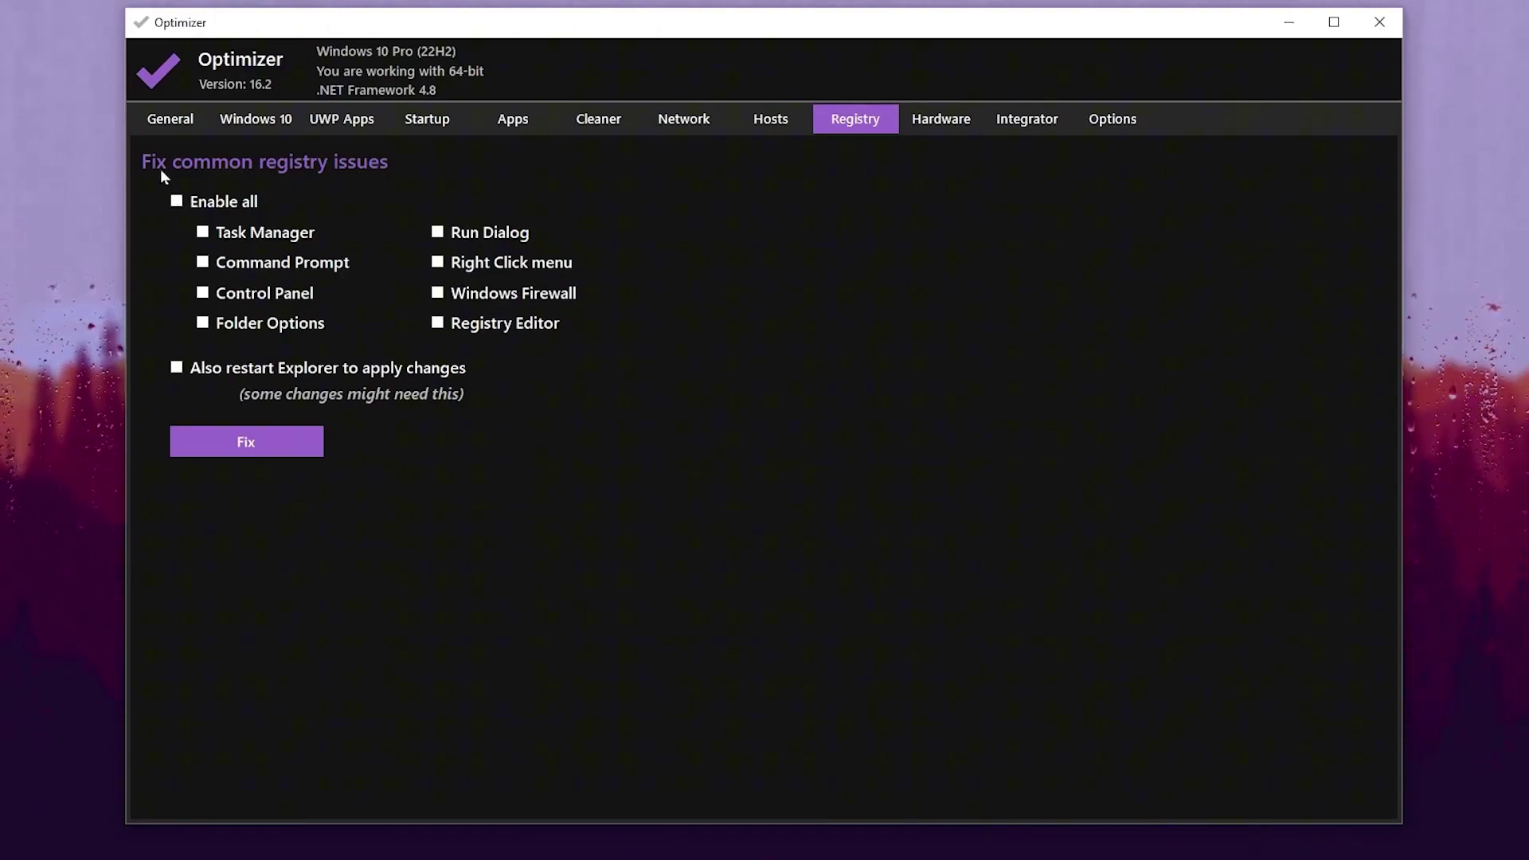
# - Tick Enable all so every registry fix is checked, then apply Fix
pyautogui.click(177, 202)
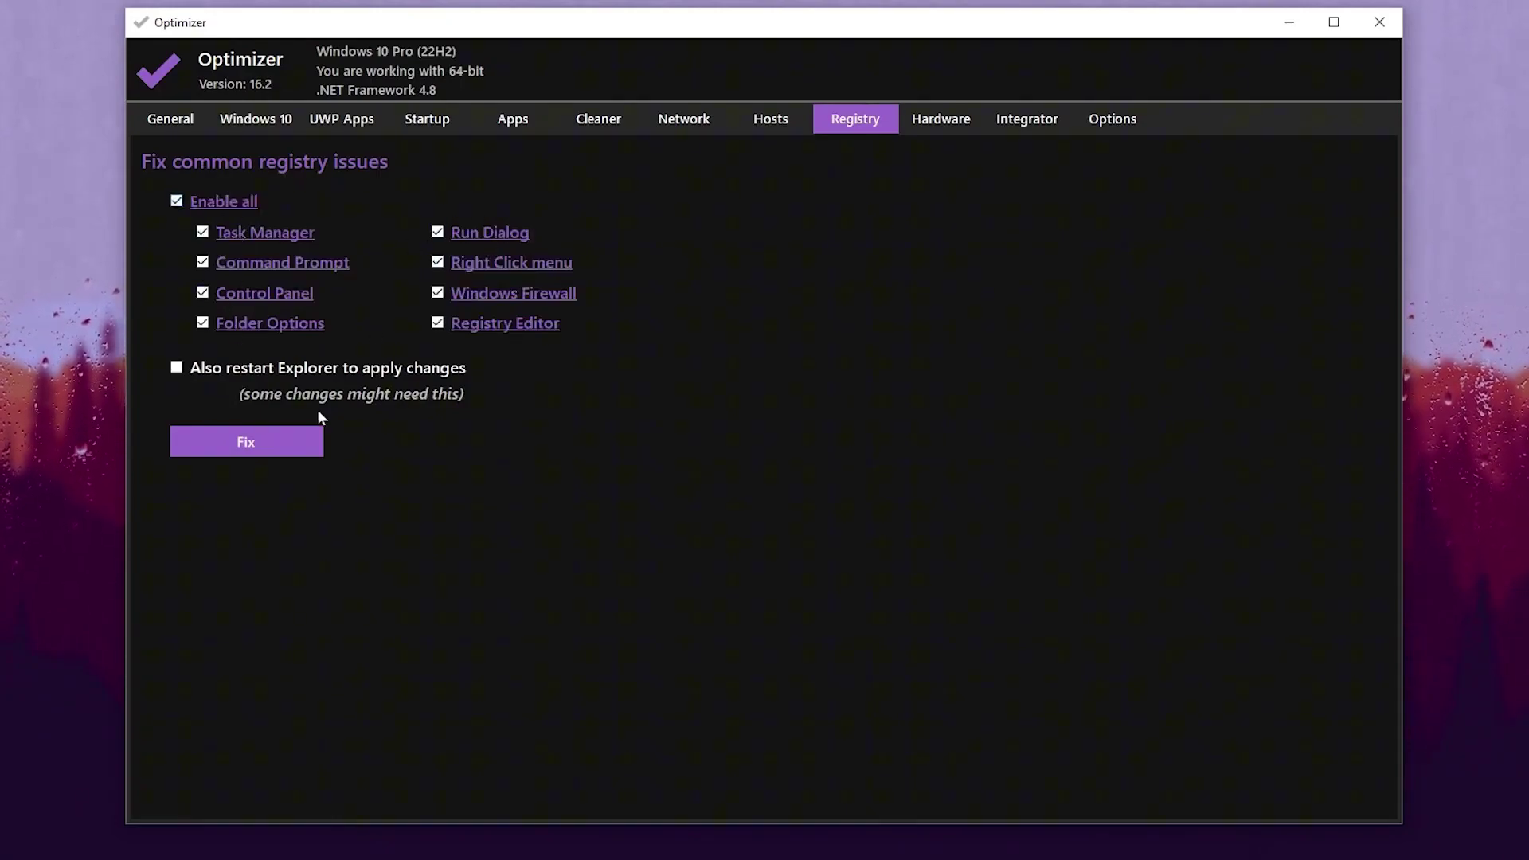
pyautogui.click(261, 434)
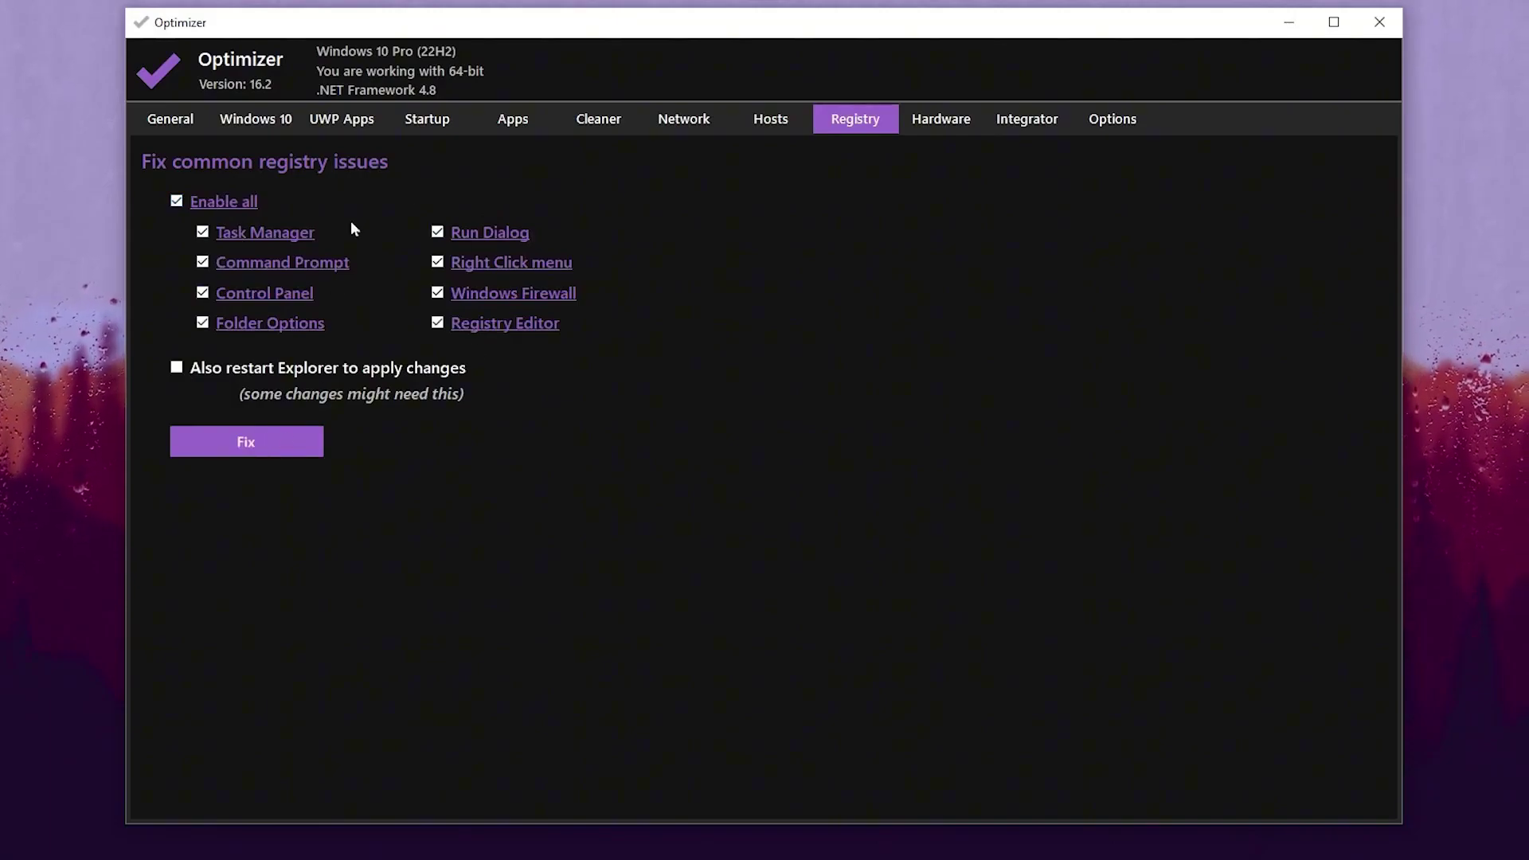